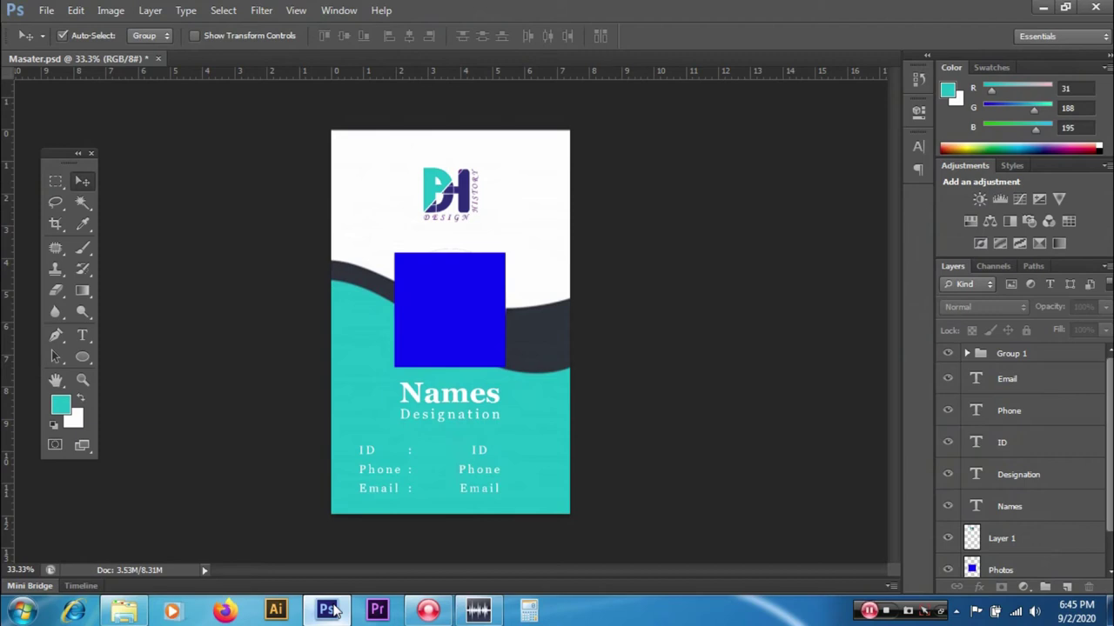
- After glancing at Photoshop's menus, open the Book1 workbook from the Test folder in Excel
{"action": "left_click", "coordinate": [110, 11]}
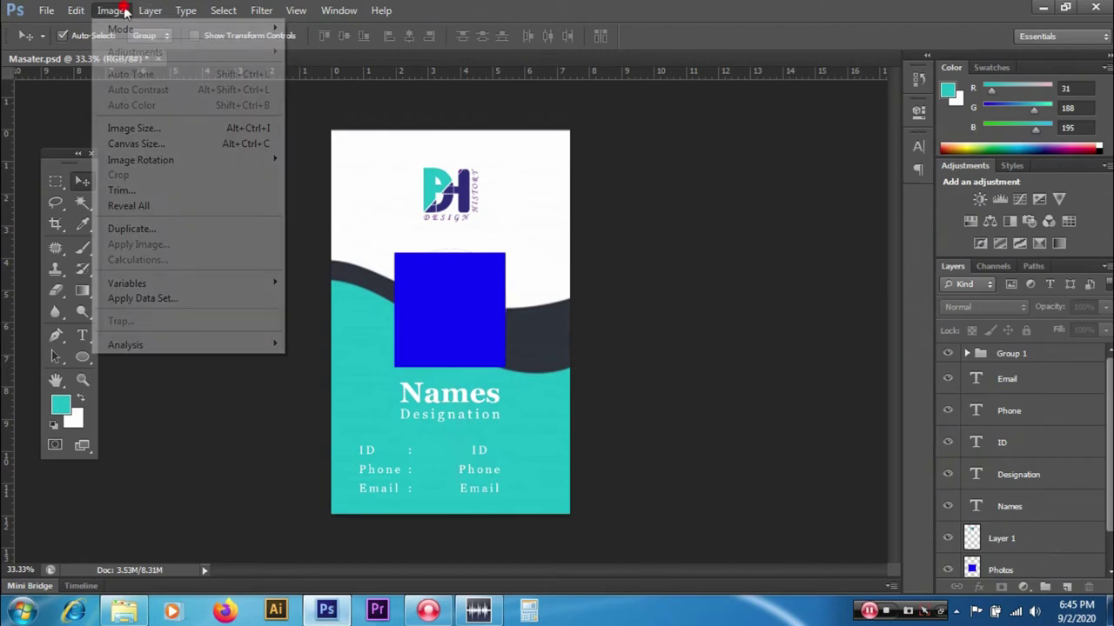
{"action": "mouse_move", "coordinate": [127, 284]}
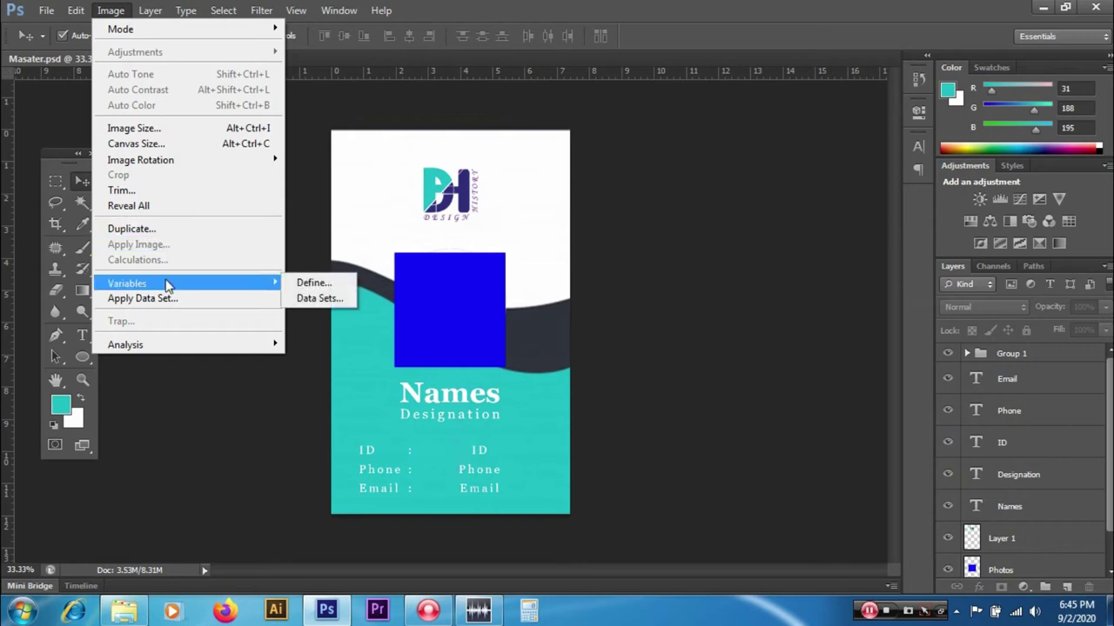
{"action": "left_click", "coordinate": [378, 244]}
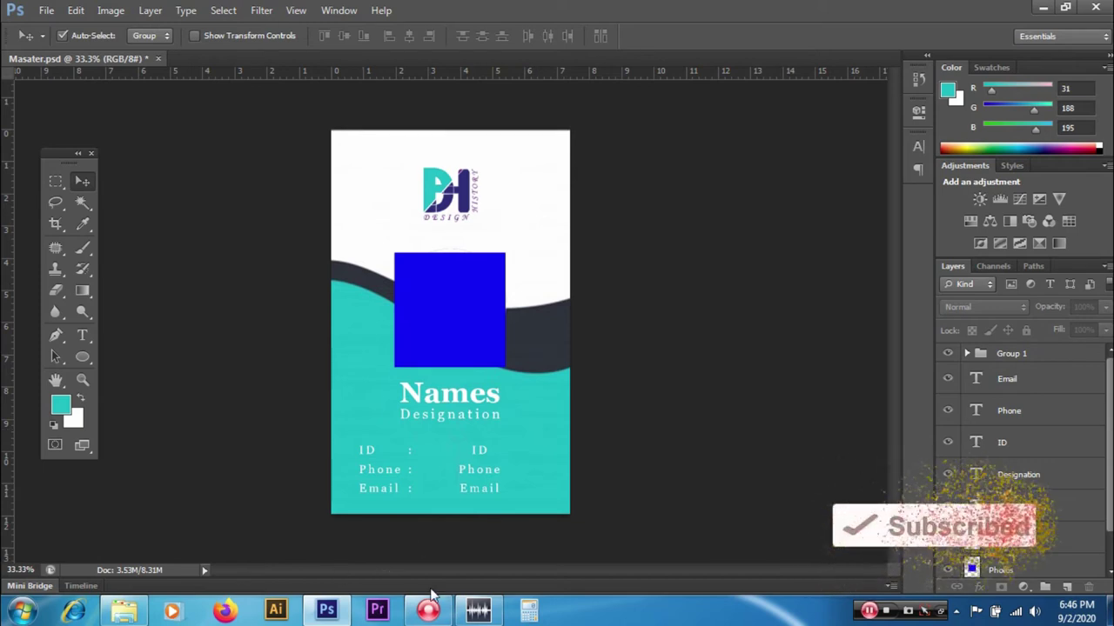
{"action": "left_click", "coordinate": [130, 612]}
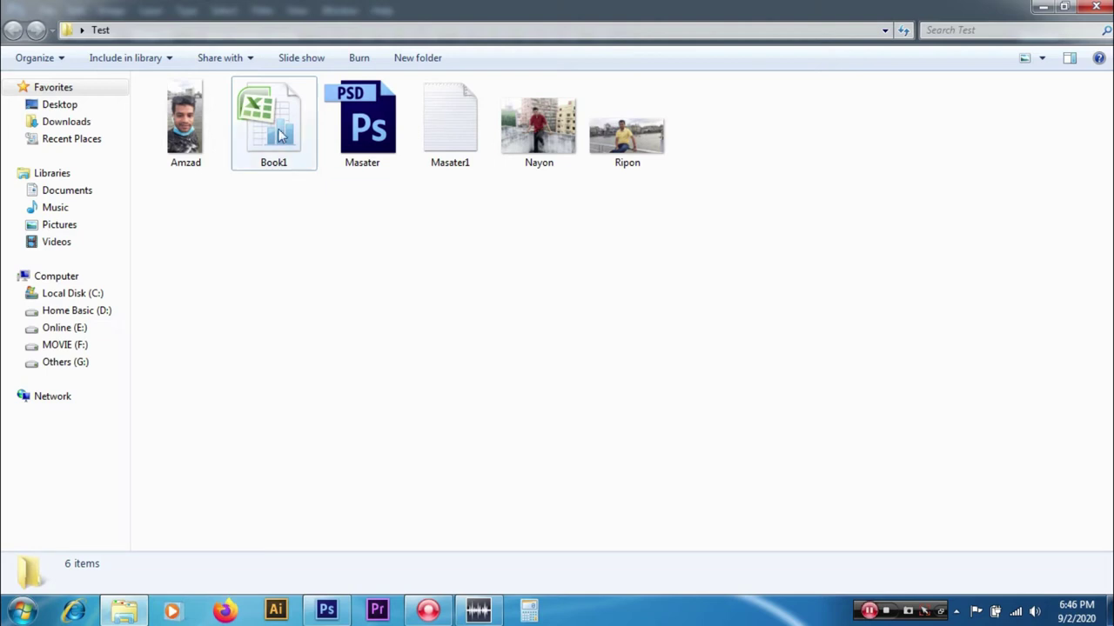
{"action": "left_click", "coordinate": [278, 131]}
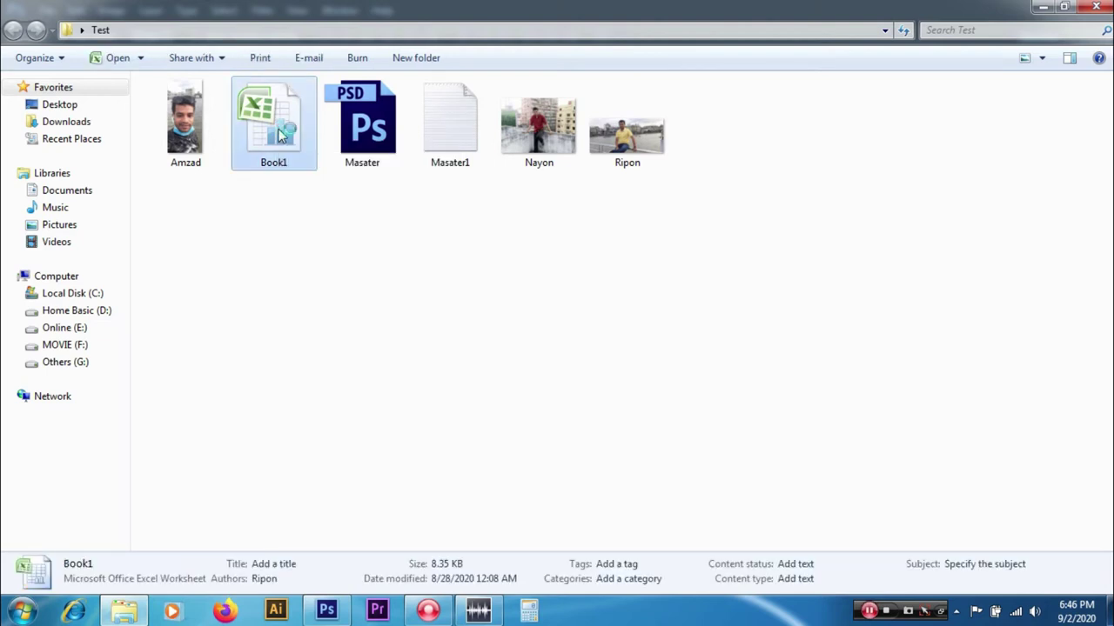
{"action": "double_click", "coordinate": [280, 130]}
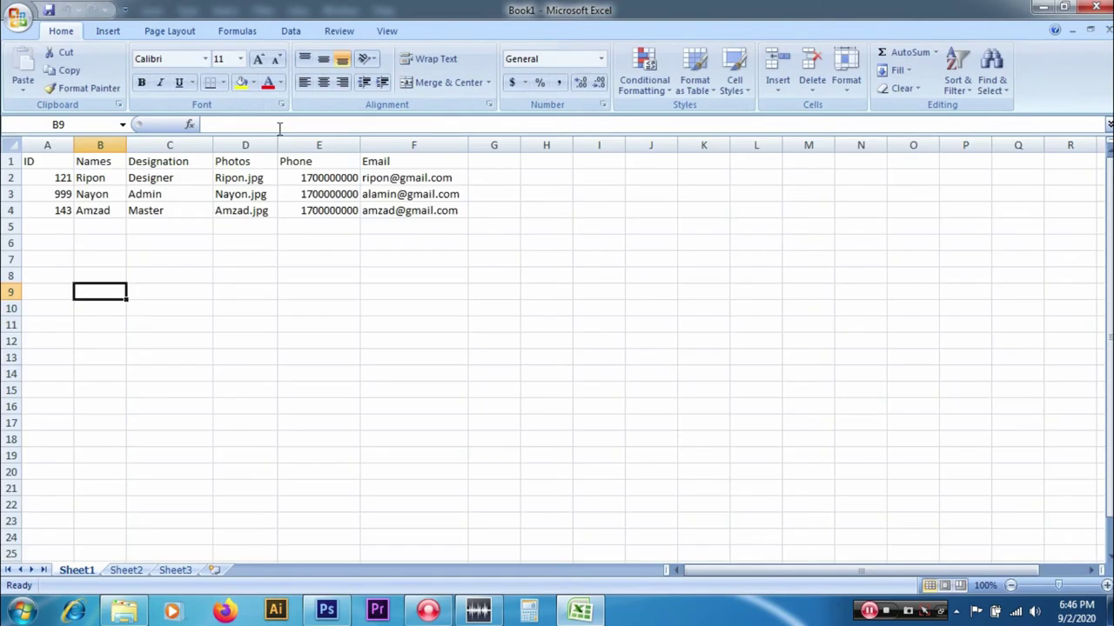
- Review the ID, Names, Designation and Photos column headers and the name in B4
{"action": "left_click", "coordinate": [56, 160]}
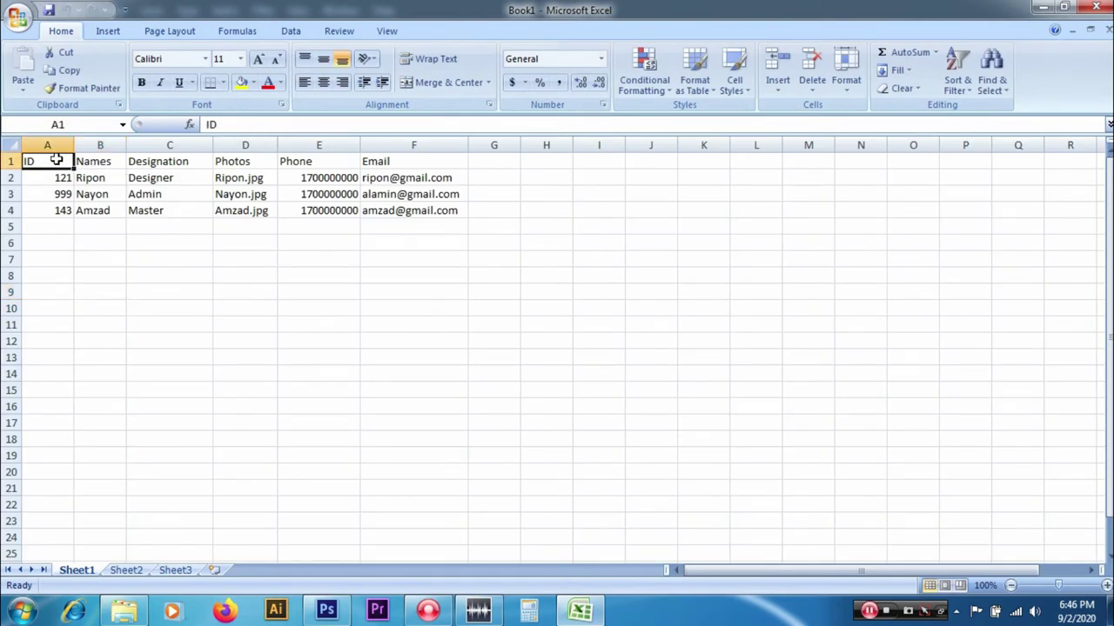
{"action": "left_click", "coordinate": [111, 209]}
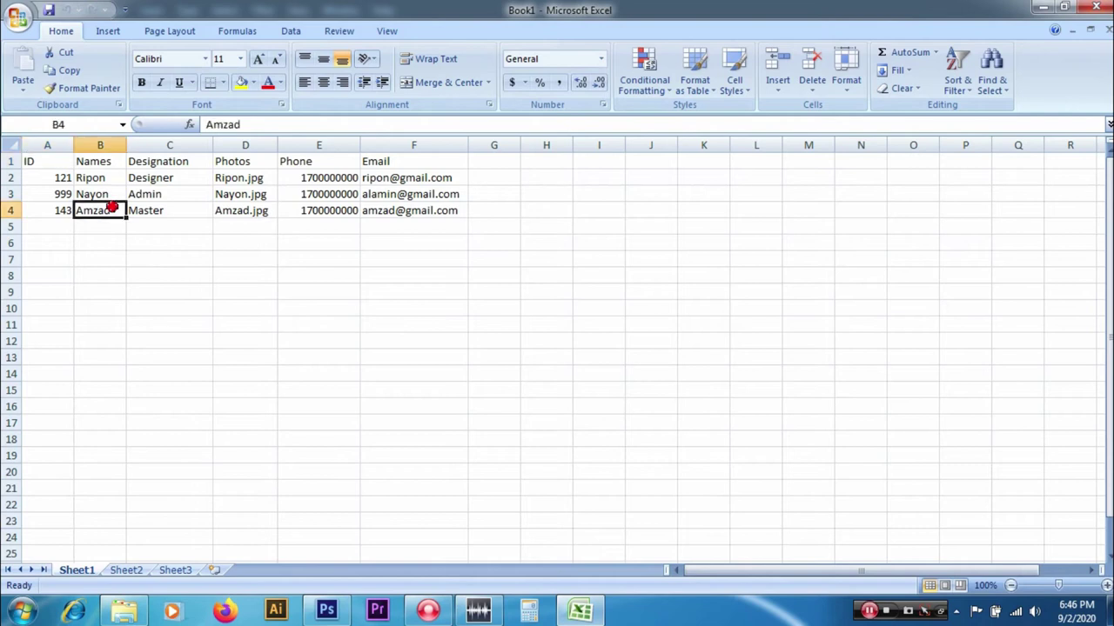
{"action": "left_click", "coordinate": [94, 163]}
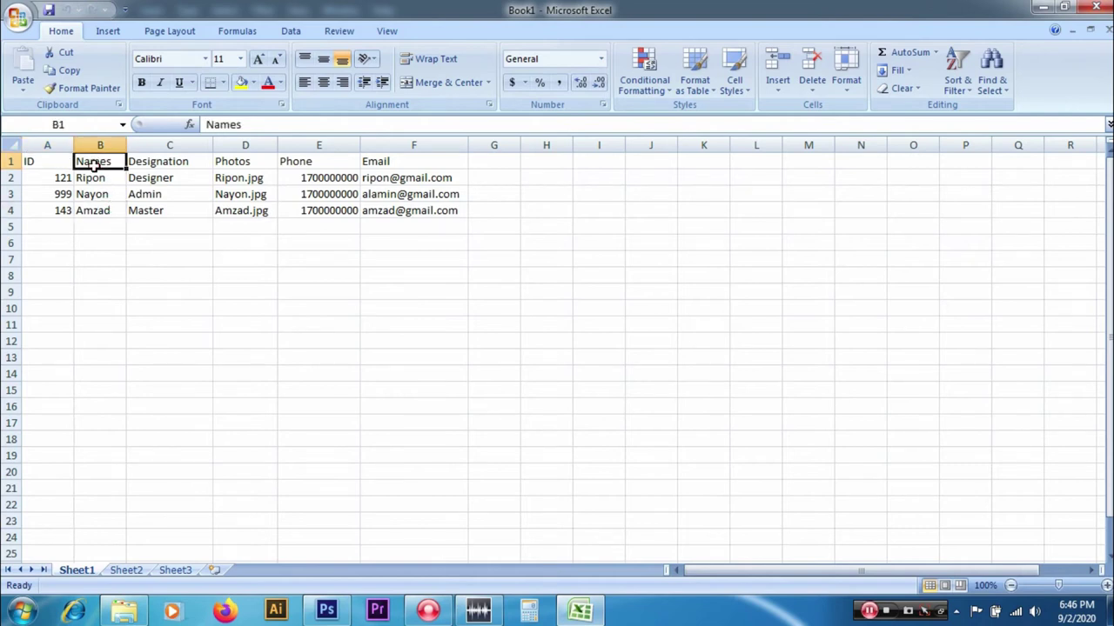
{"action": "left_click", "coordinate": [97, 211]}
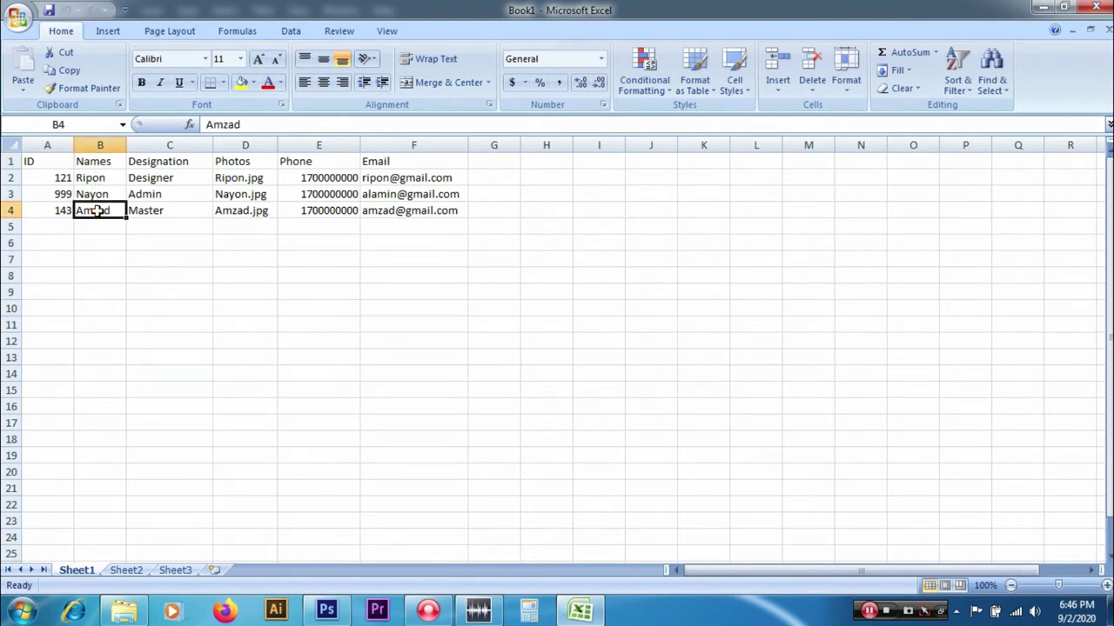
{"action": "left_click", "coordinate": [165, 163]}
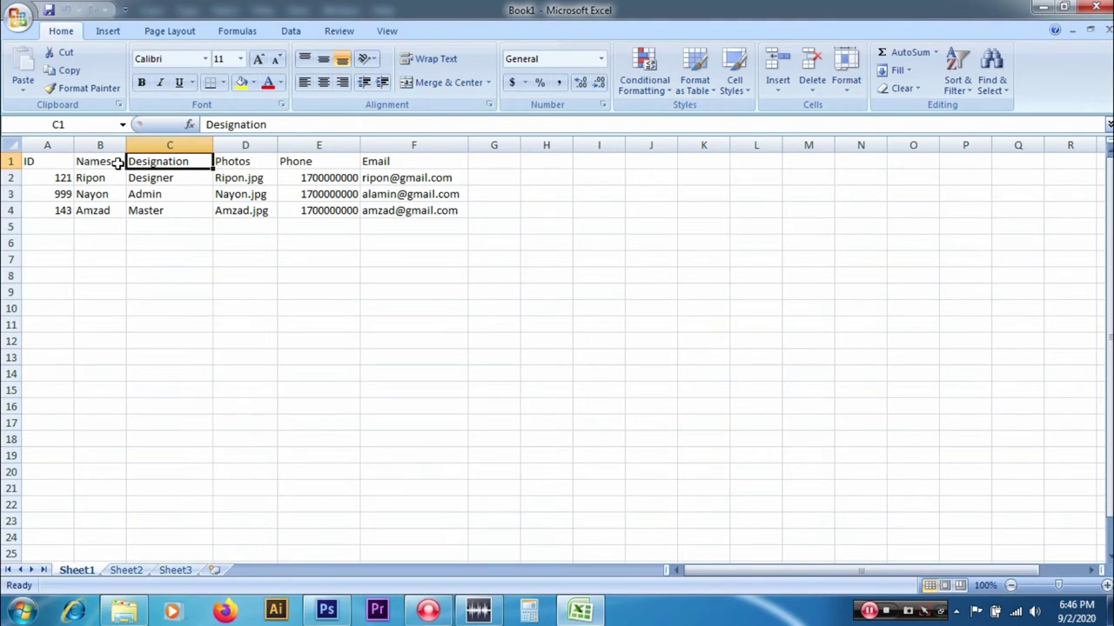
{"action": "left_click", "coordinate": [245, 162]}
- Restore the Excel window and move it down to reveal the Test folder files
{"action": "double_click", "coordinate": [384, 7]}
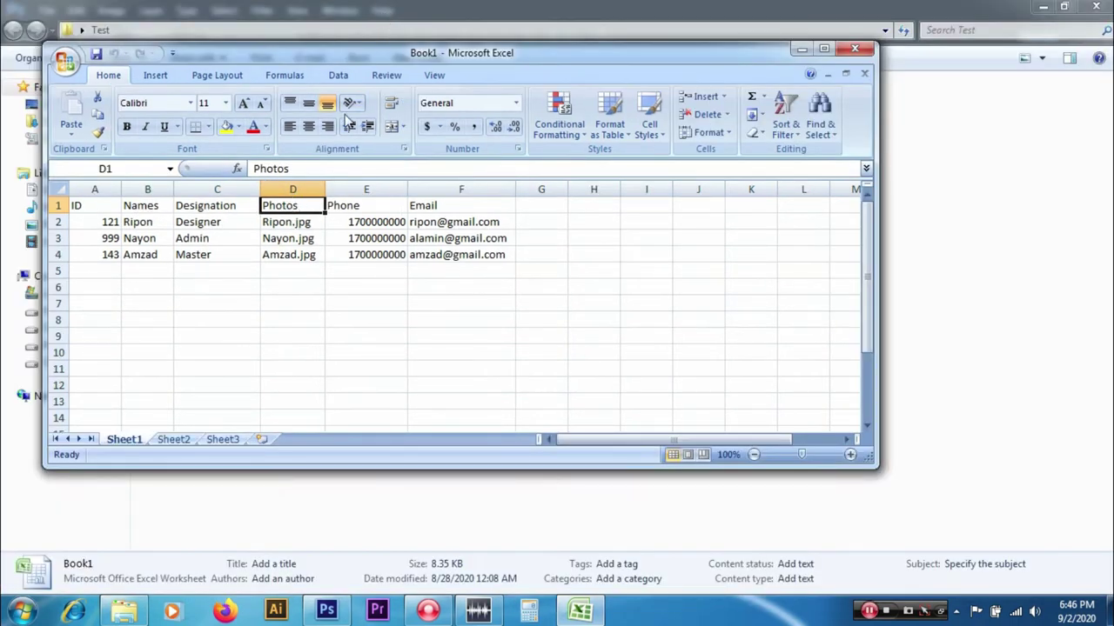
{"action": "mouse_move", "coordinate": [384, 49]}
{"action": "left_mouse_down"}
{"action": "mouse_move", "coordinate": [406, 279]}
{"action": "mouse_move", "coordinate": [415, 224]}
{"action": "left_mouse_up"}
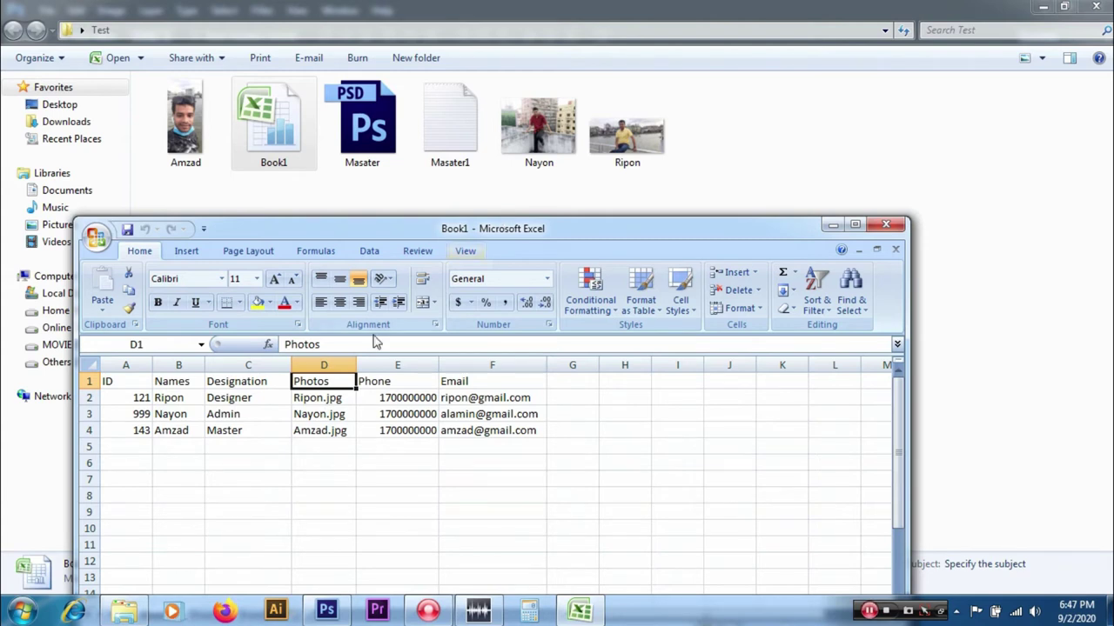
{"action": "left_click", "coordinate": [308, 401]}
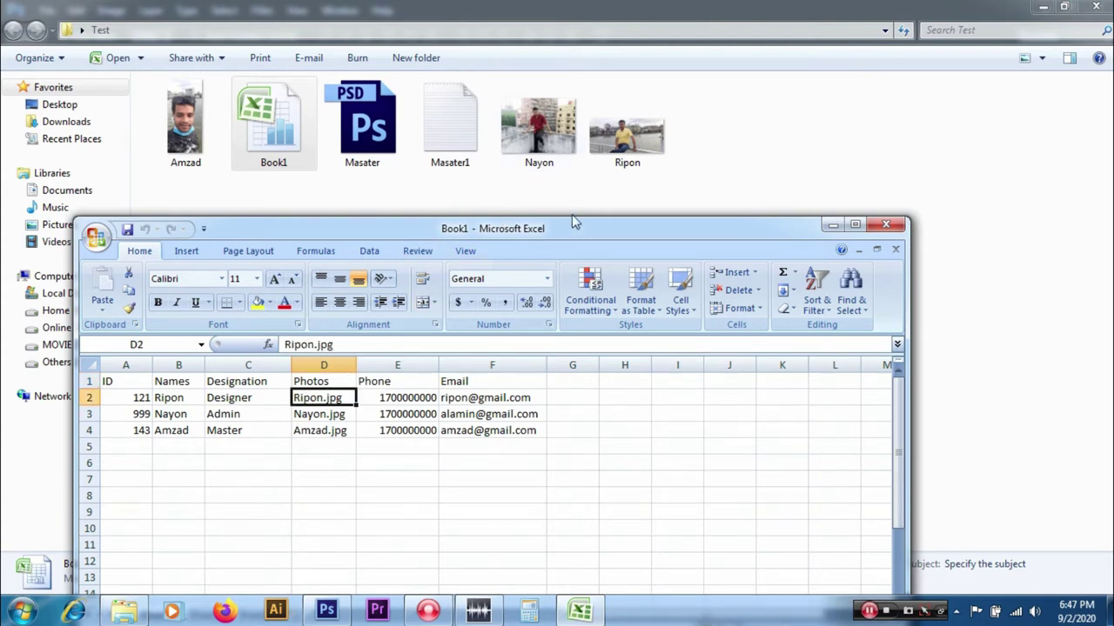
- Check the Ripon photo's properties to confirm it is a JPEG image, then return to Excel
{"action": "left_click", "coordinate": [626, 161]}
{"action": "right_click", "coordinate": [624, 141]}
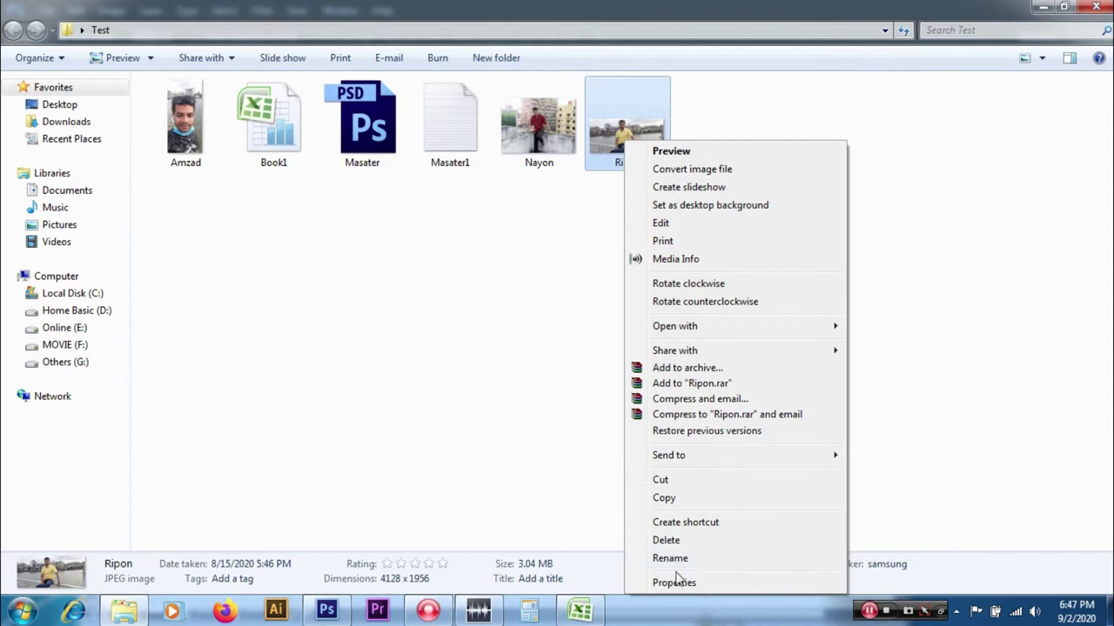
{"action": "left_click", "coordinate": [678, 583]}
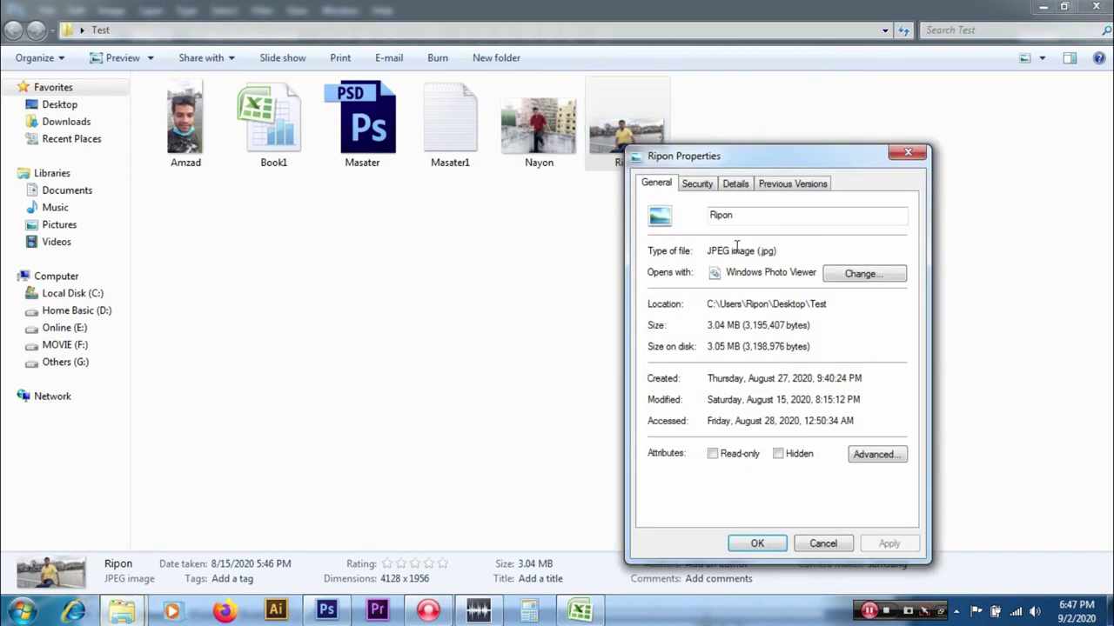
{"action": "left_click", "coordinate": [913, 153]}
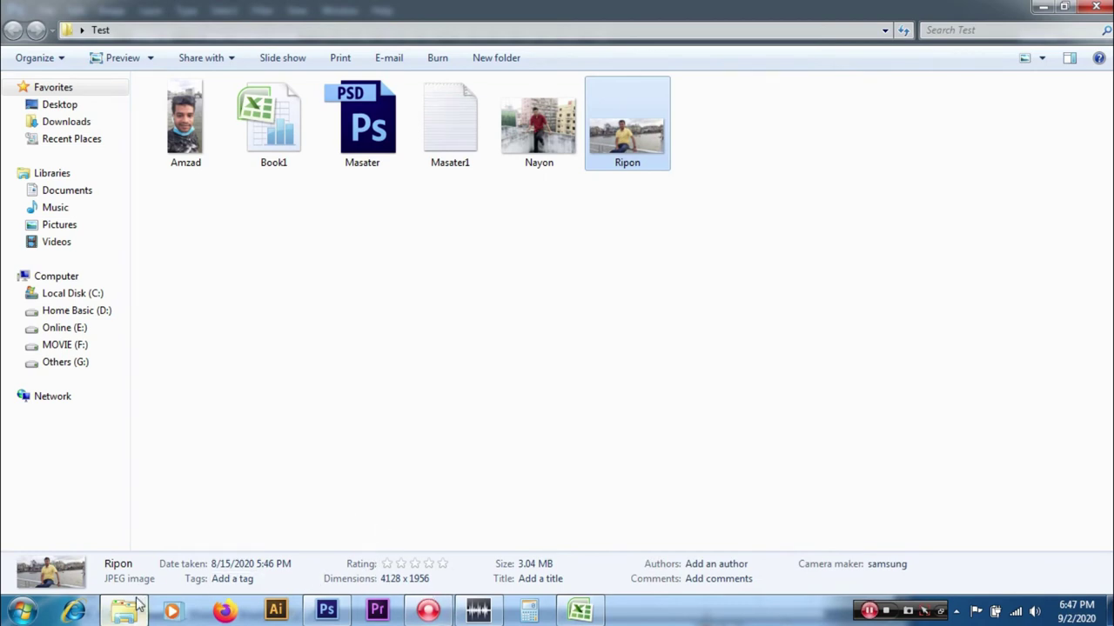
{"action": "left_click", "coordinate": [576, 613]}
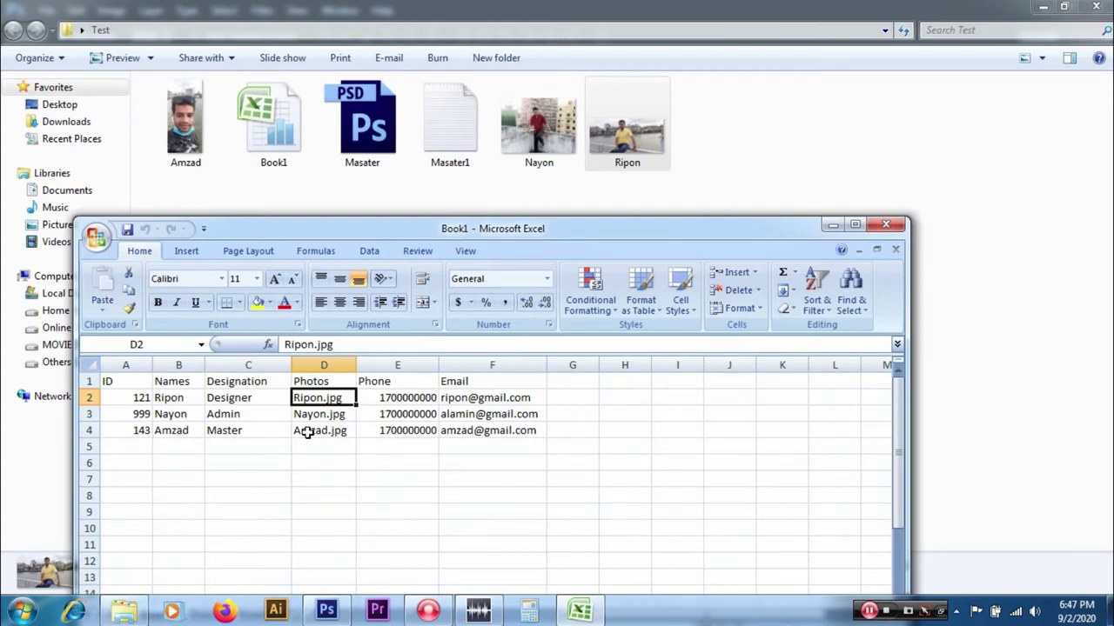
{"action": "left_click", "coordinate": [175, 398]}
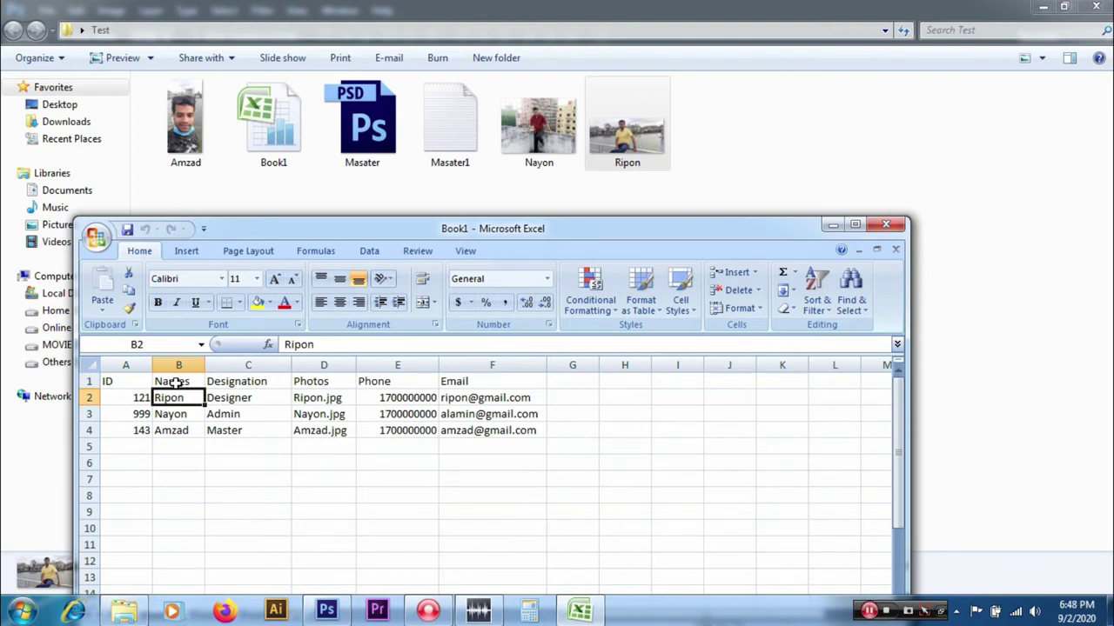
{"action": "left_click", "coordinate": [174, 383]}
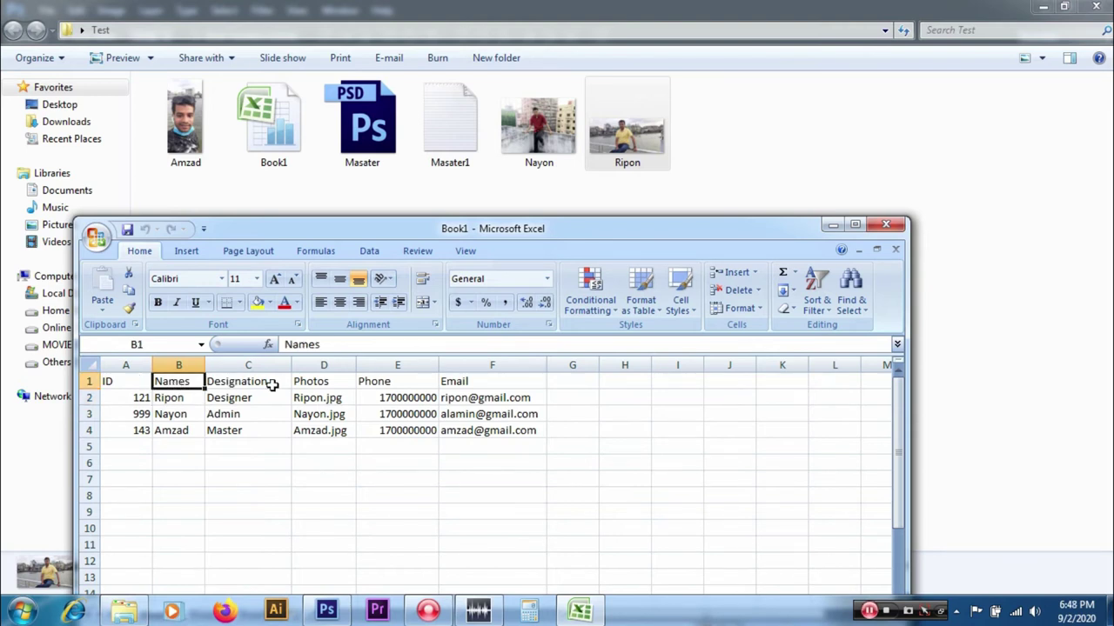
{"action": "left_click", "coordinate": [135, 384]}
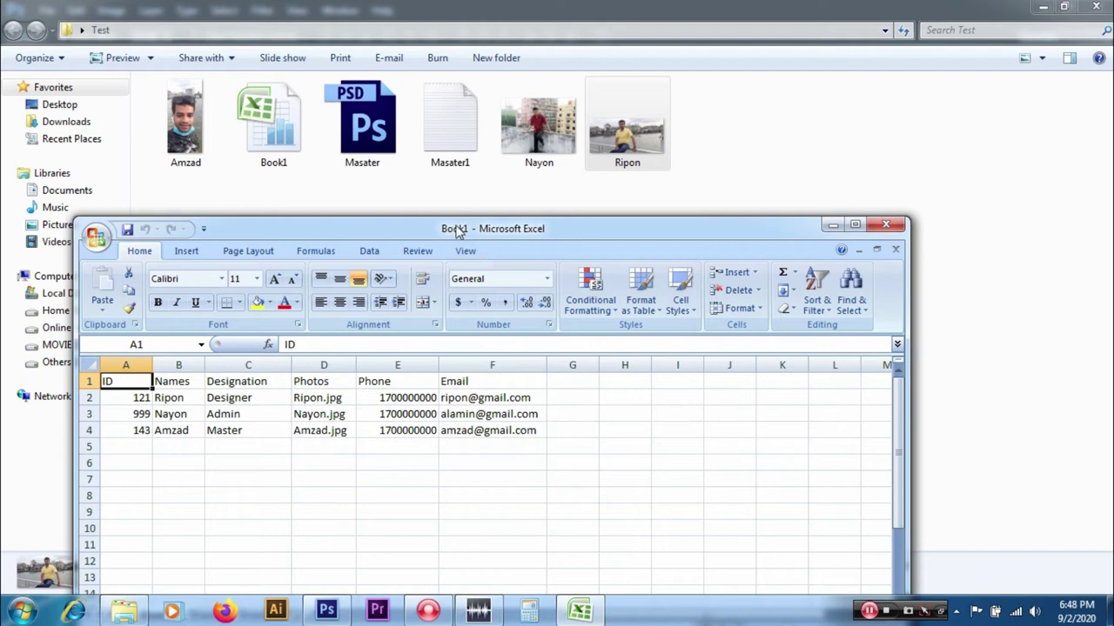
{"action": "left_click_drag", "start_coordinate": [454, 224], "coordinate": [412, 176]}
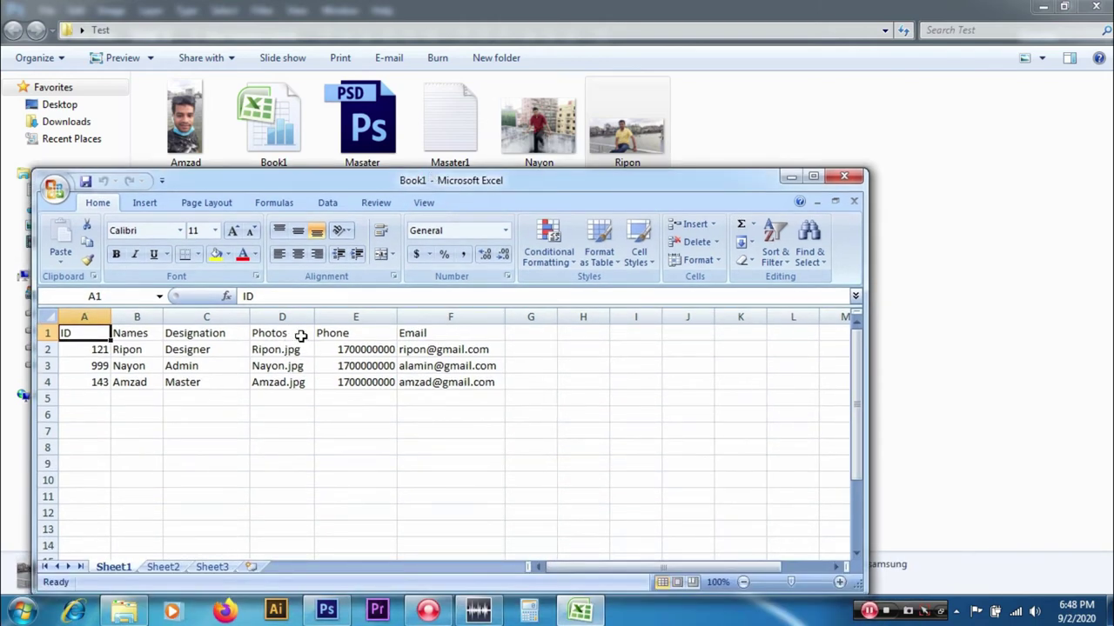
{"action": "left_click_drag", "start_coordinate": [501, 180], "coordinate": [524, 204]}
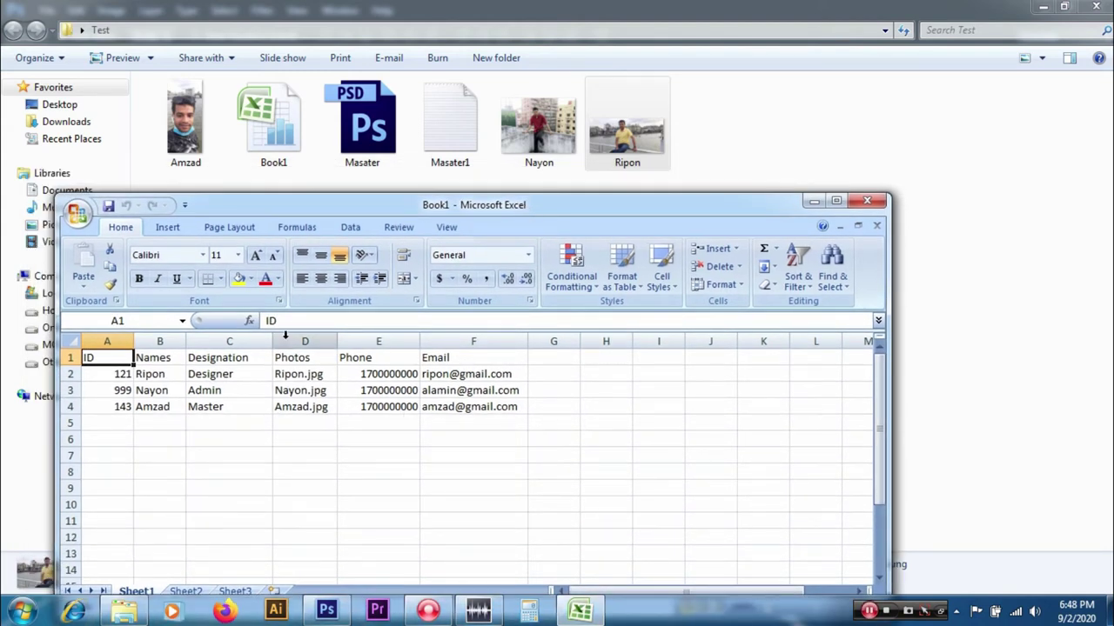
{"action": "left_click", "coordinate": [464, 135]}
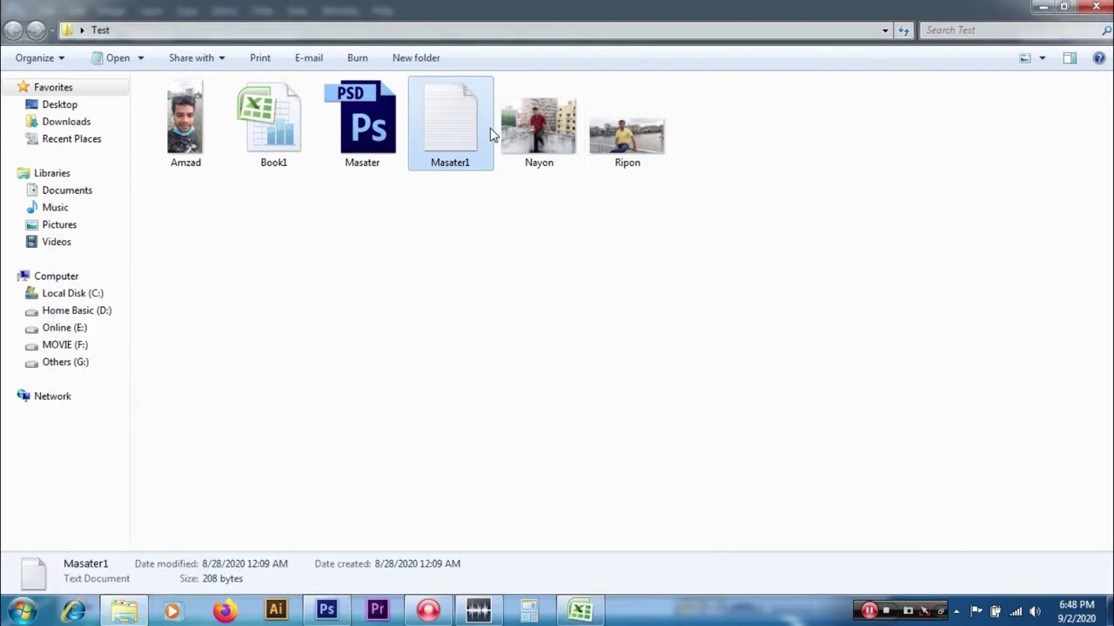
- Close Excel, open Masater1 in Notepad, and return to the Photoshop ID card template
{"action": "left_click", "coordinate": [578, 600]}
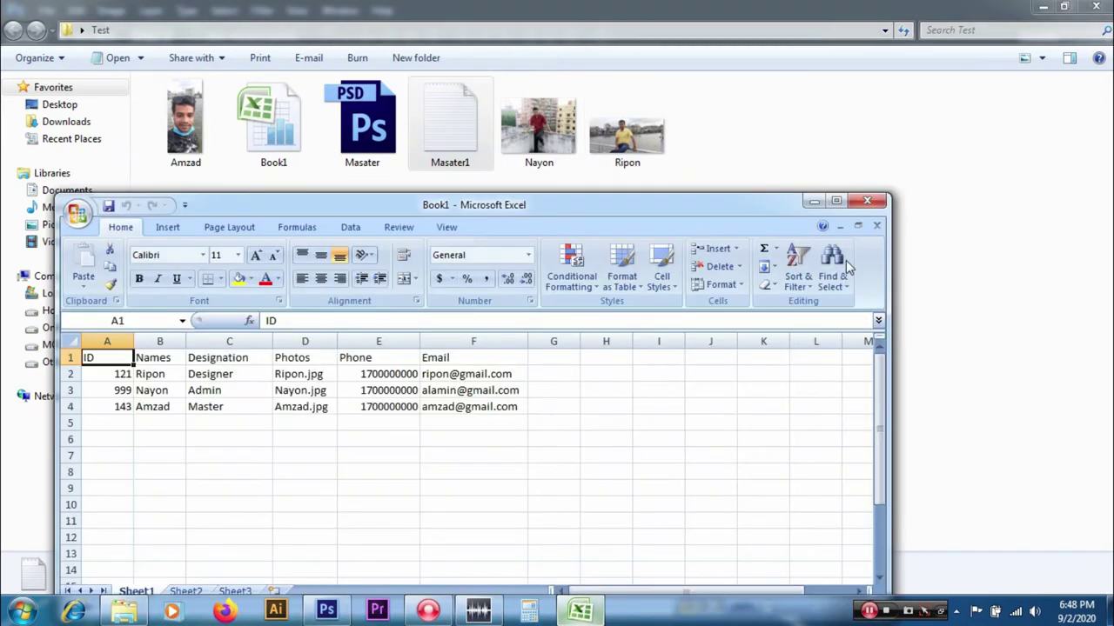
{"action": "left_click", "coordinate": [868, 203]}
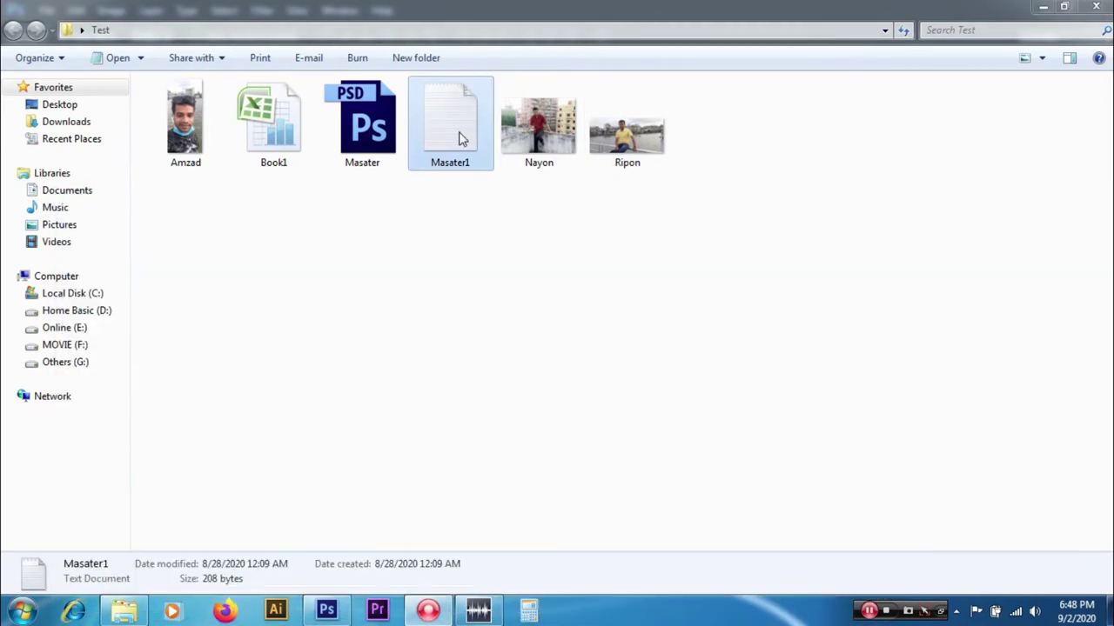
{"action": "double_click", "coordinate": [462, 140]}
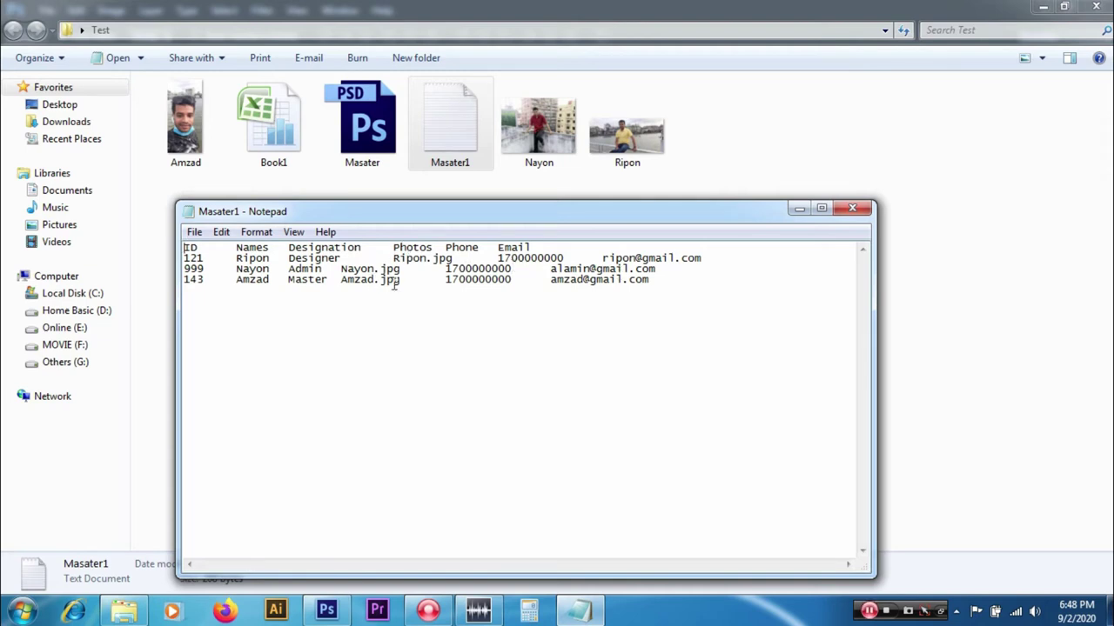
{"action": "left_click", "coordinate": [331, 610]}
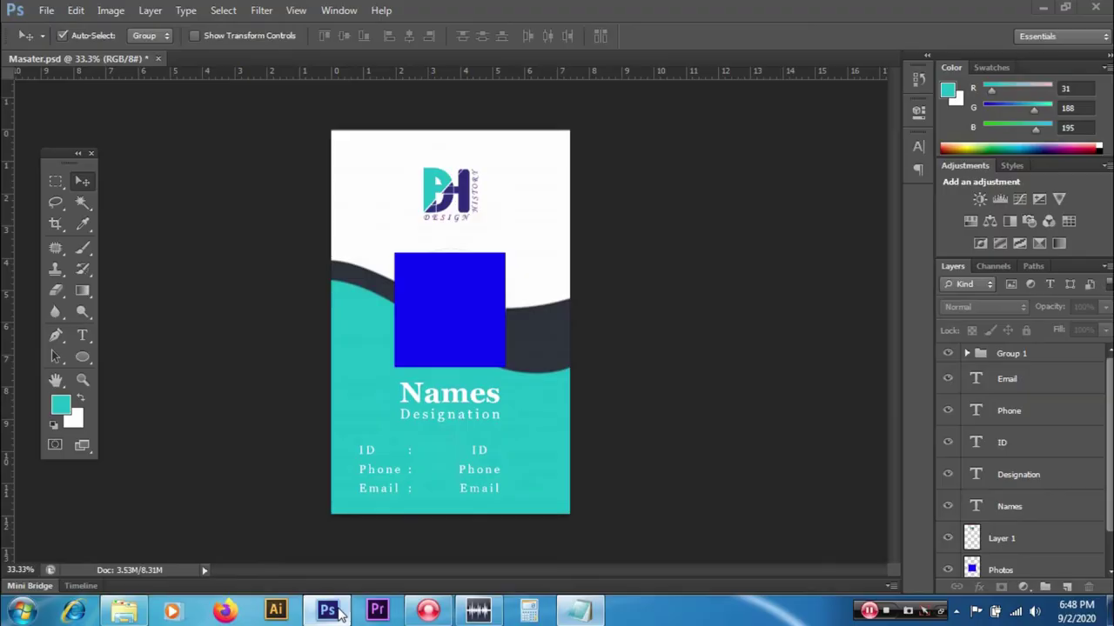
{"action": "left_click", "coordinate": [566, 612]}
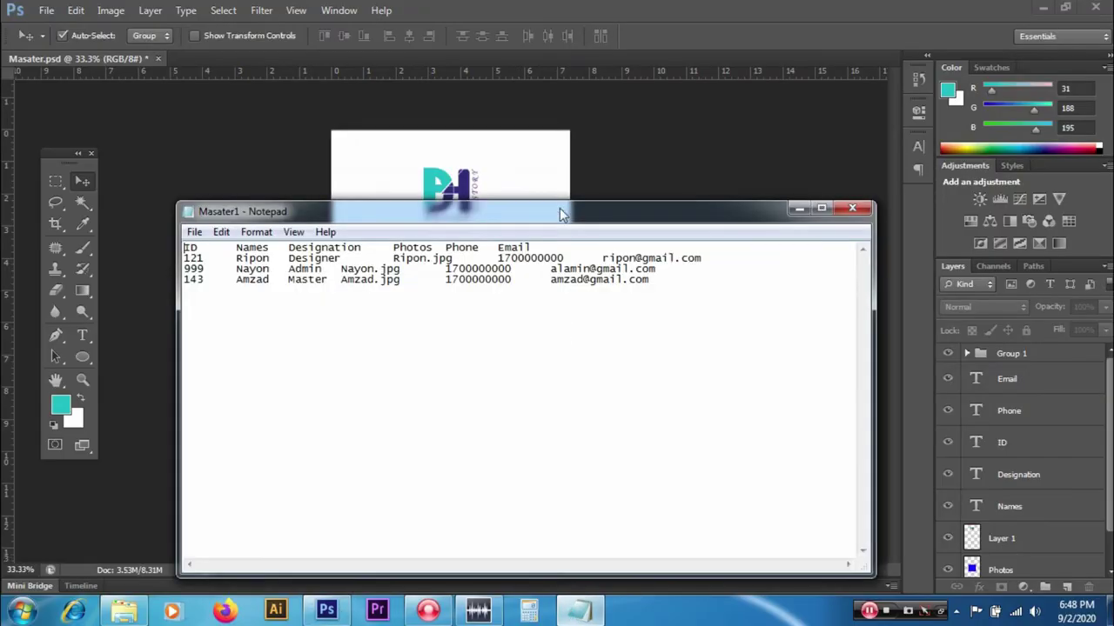
{"action": "mouse_move", "coordinate": [518, 217]}
{"action": "left_mouse_down"}
{"action": "mouse_move", "coordinate": [882, 378]}
{"action": "mouse_move", "coordinate": [885, 290]}
{"action": "left_mouse_up"}
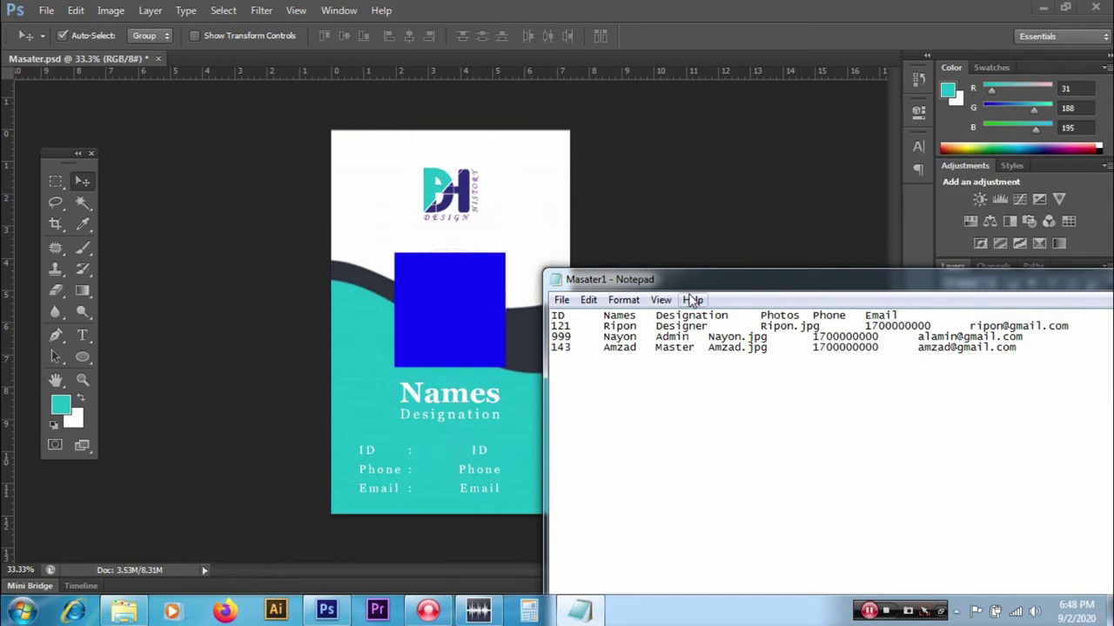
{"action": "left_click_drag", "start_coordinate": [693, 285], "coordinate": [326, 237]}
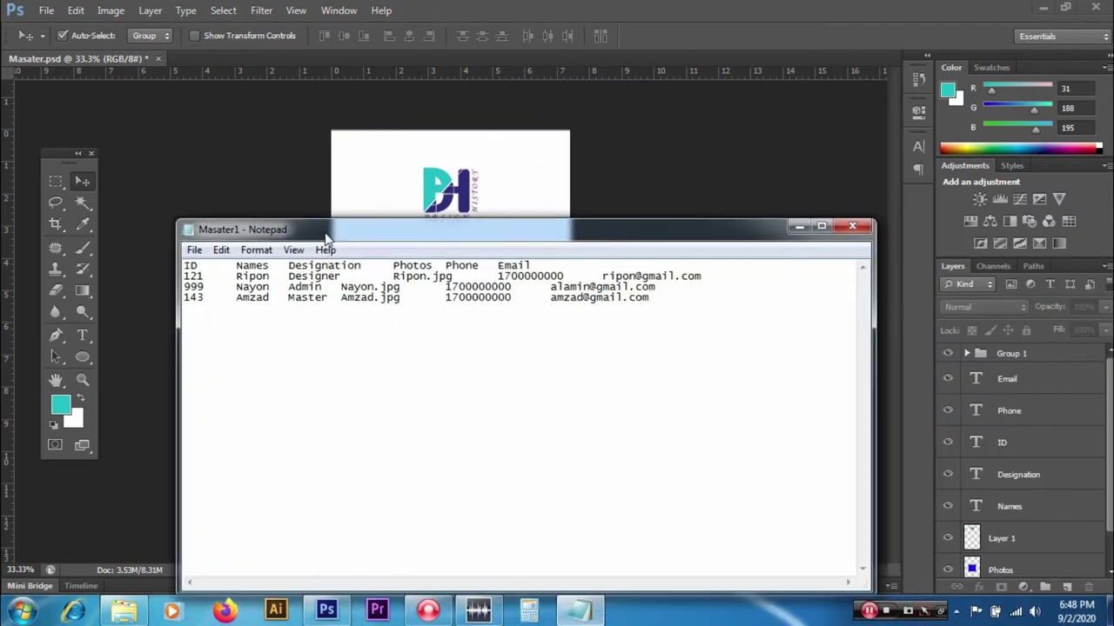
{"action": "left_click", "coordinate": [939, 359]}
{"action": "left_click", "coordinate": [947, 356]}
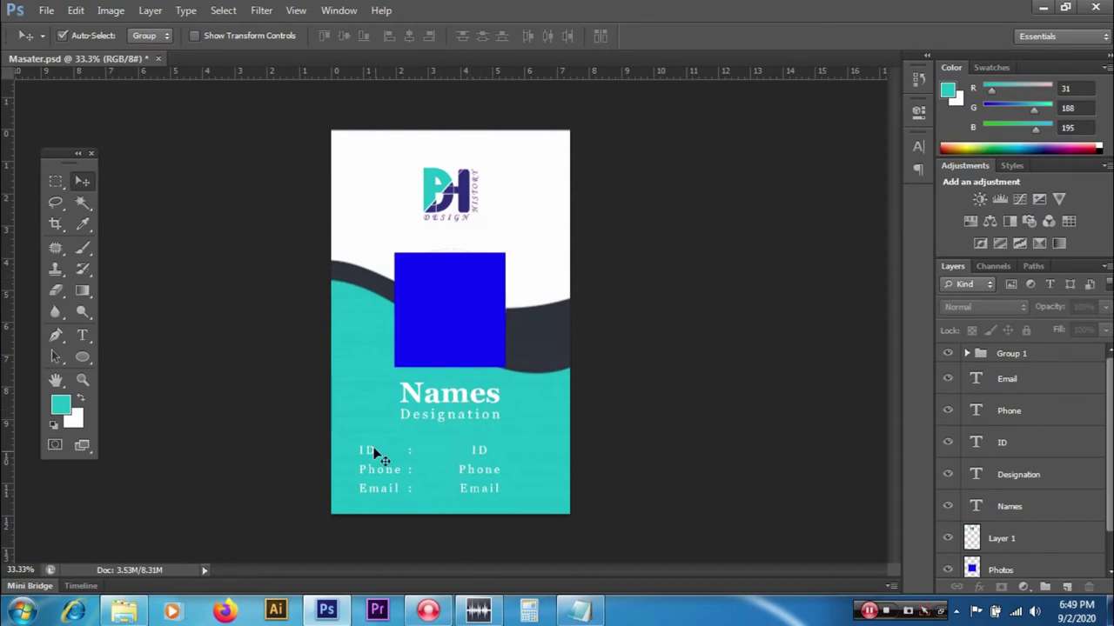
{"action": "left_click", "coordinate": [948, 353]}
{"action": "left_click", "coordinate": [948, 353]}
{"action": "left_click", "coordinate": [579, 612]}
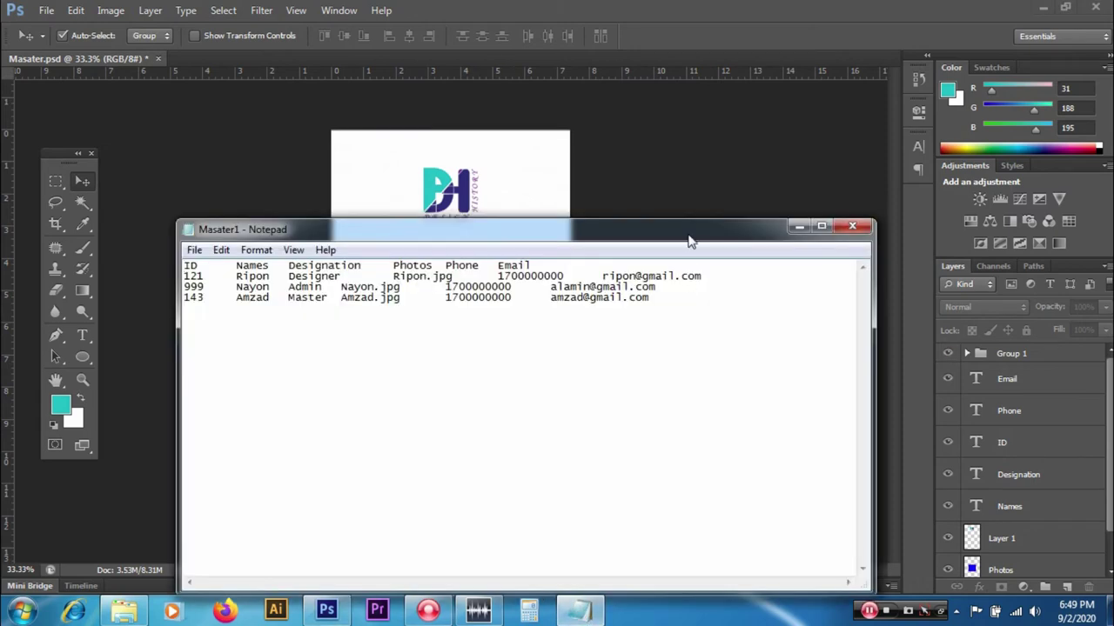
{"action": "left_click_drag", "start_coordinate": [688, 233], "coordinate": [684, 445]}
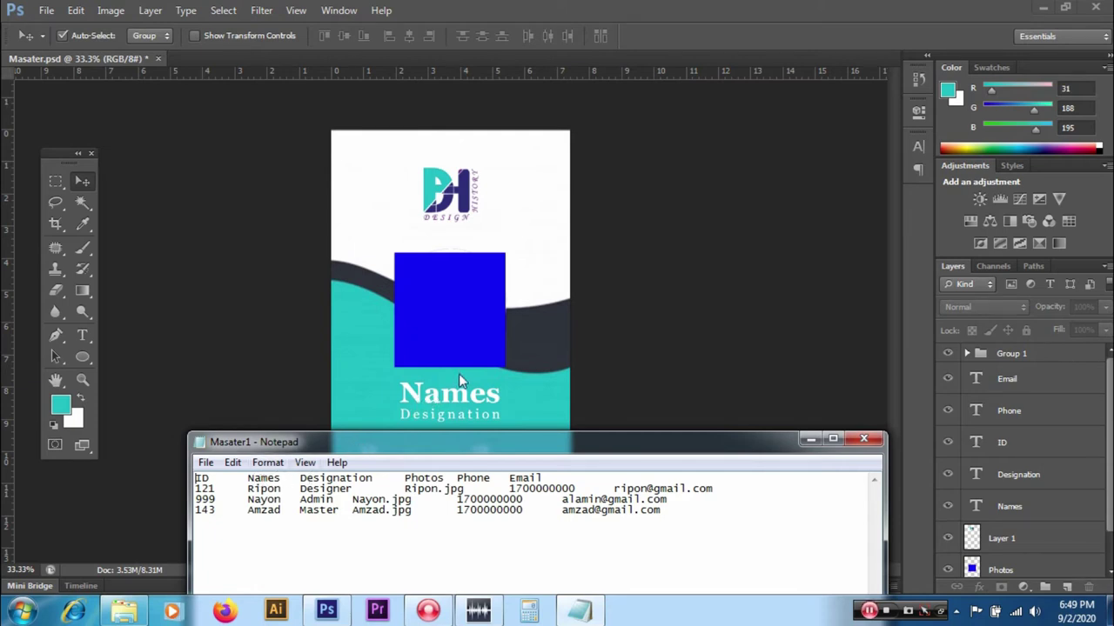
{"action": "left_click", "coordinate": [1032, 502]}
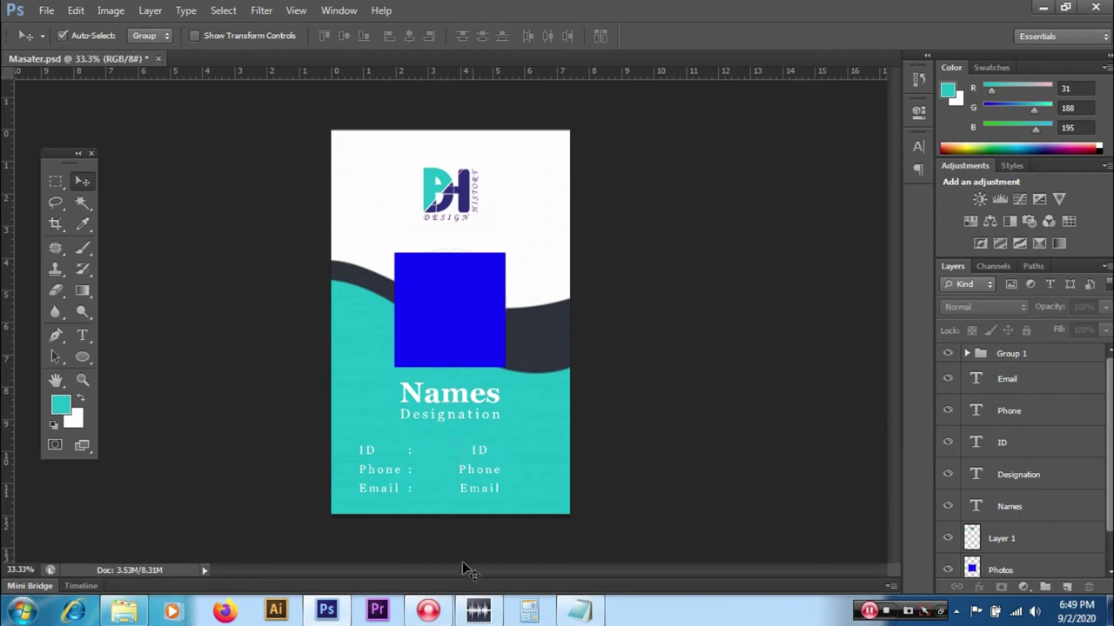
- Compare the Notepad data table with the card's ID, Phone and Email fields, then minimize Notepad
{"action": "left_click", "coordinate": [579, 610]}
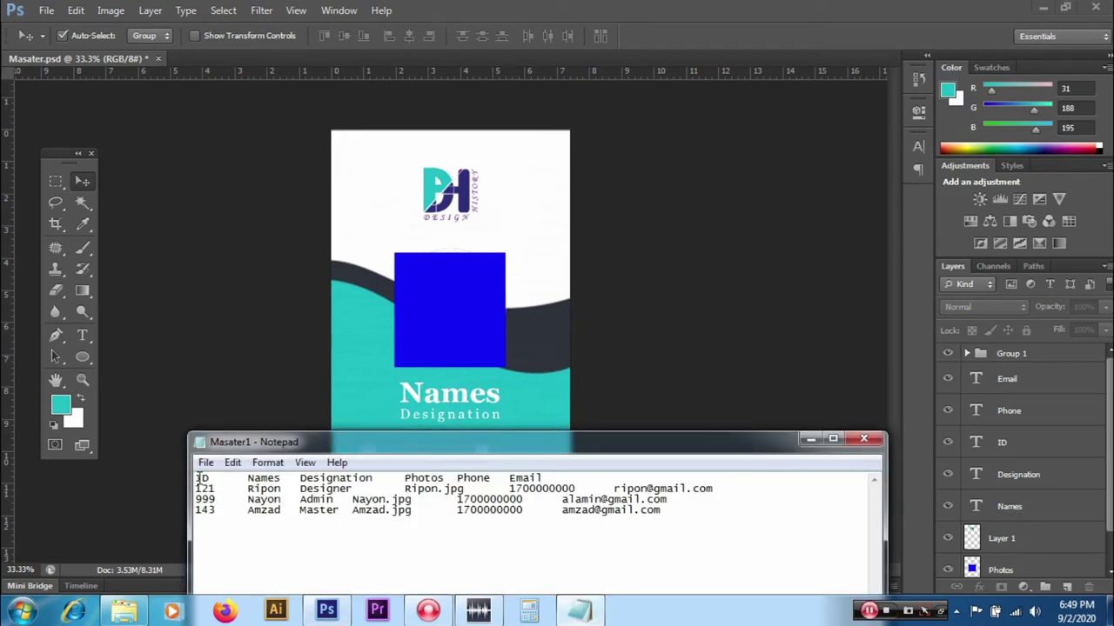
{"action": "left_click_drag", "start_coordinate": [334, 449], "coordinate": [389, 569]}
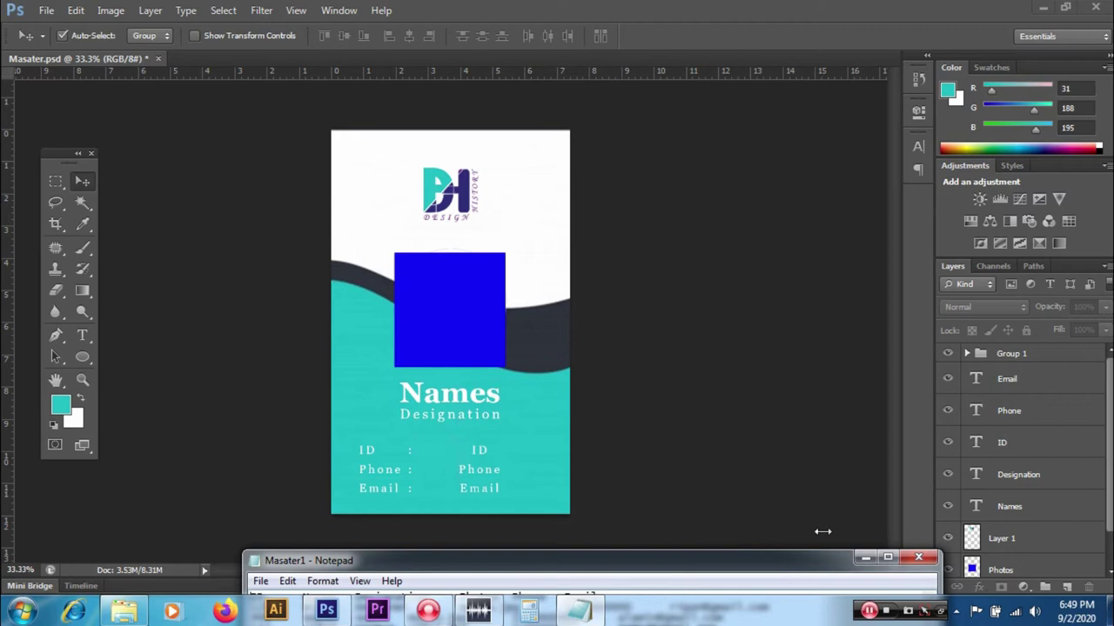
{"action": "mouse_move", "coordinate": [761, 566]}
{"action": "left_mouse_down"}
{"action": "mouse_move", "coordinate": [615, 251]}
{"action": "mouse_move", "coordinate": [622, 224]}
{"action": "mouse_move", "coordinate": [616, 275]}
{"action": "left_mouse_up"}
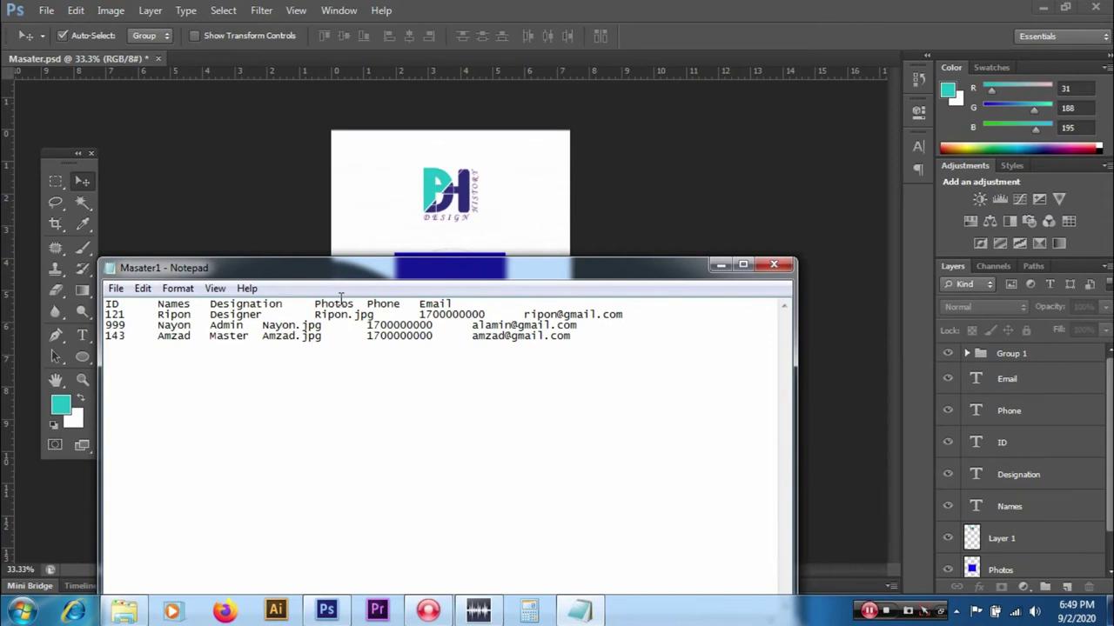
{"action": "left_click_drag", "start_coordinate": [468, 276], "coordinate": [363, 351]}
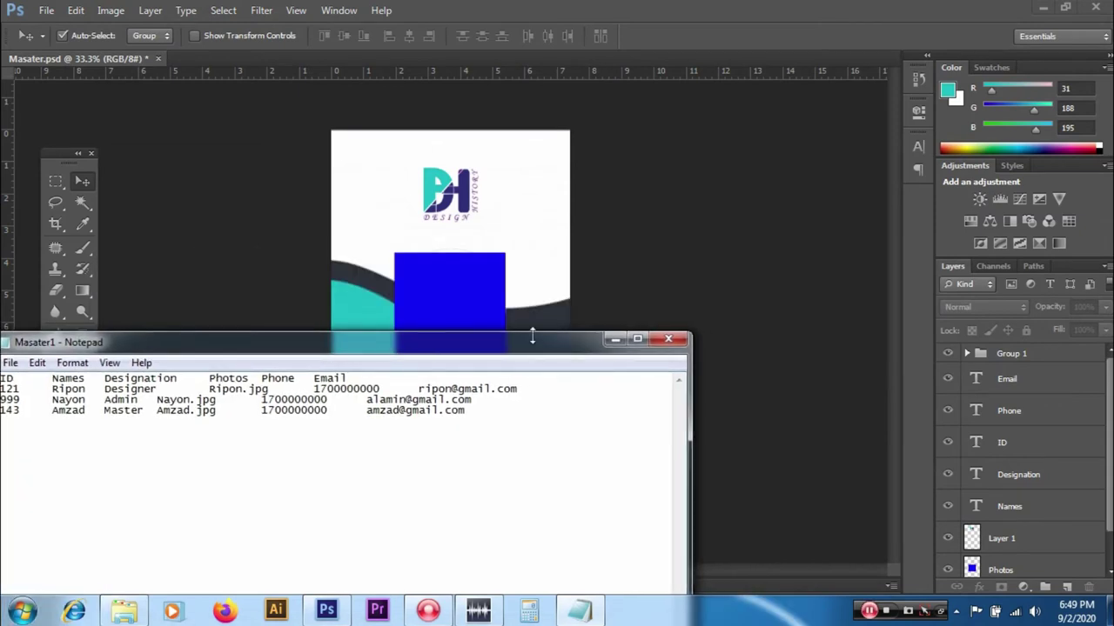
{"action": "left_click", "coordinate": [614, 339]}
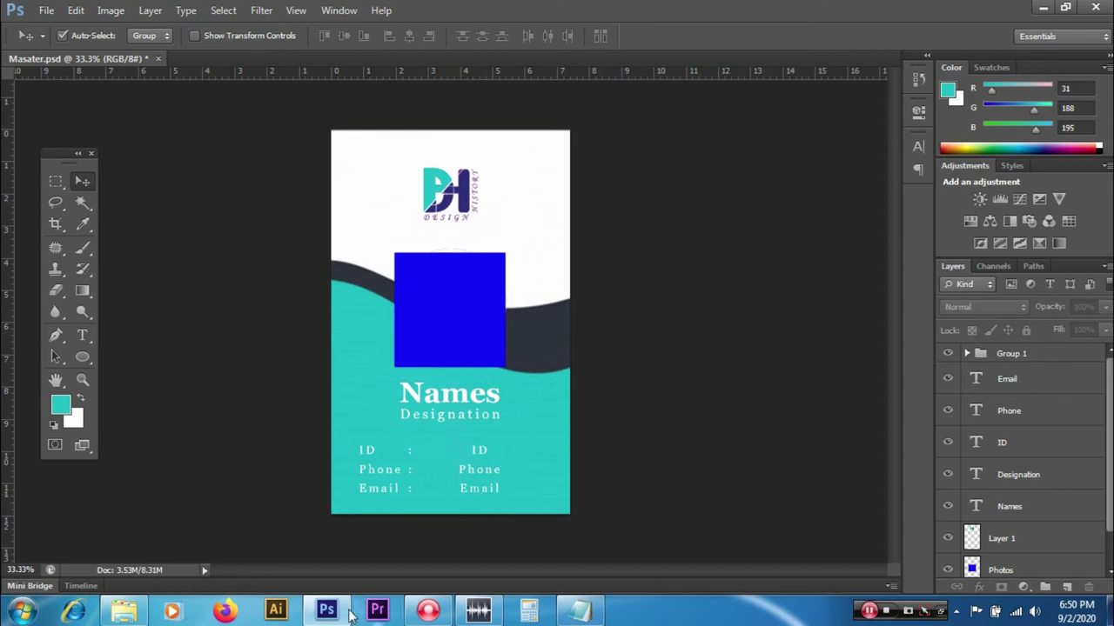
- Glance at the Test folder of card assets, close it, and open Photoshop's Image menu
{"action": "left_click", "coordinate": [123, 615]}
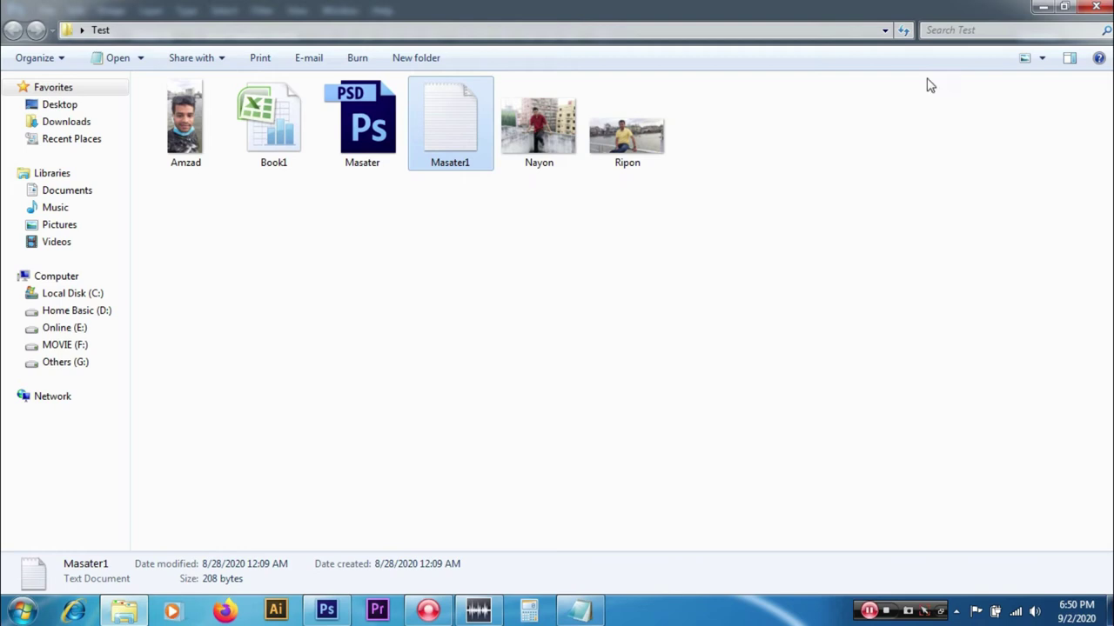
{"action": "left_click", "coordinate": [1097, 8]}
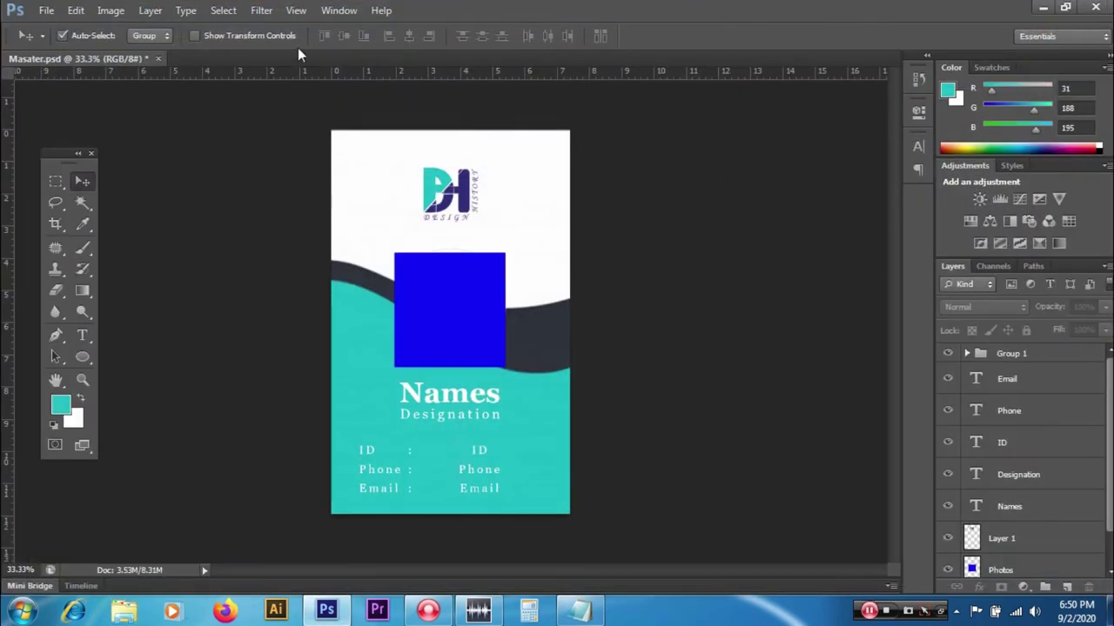
{"action": "left_click", "coordinate": [110, 12]}
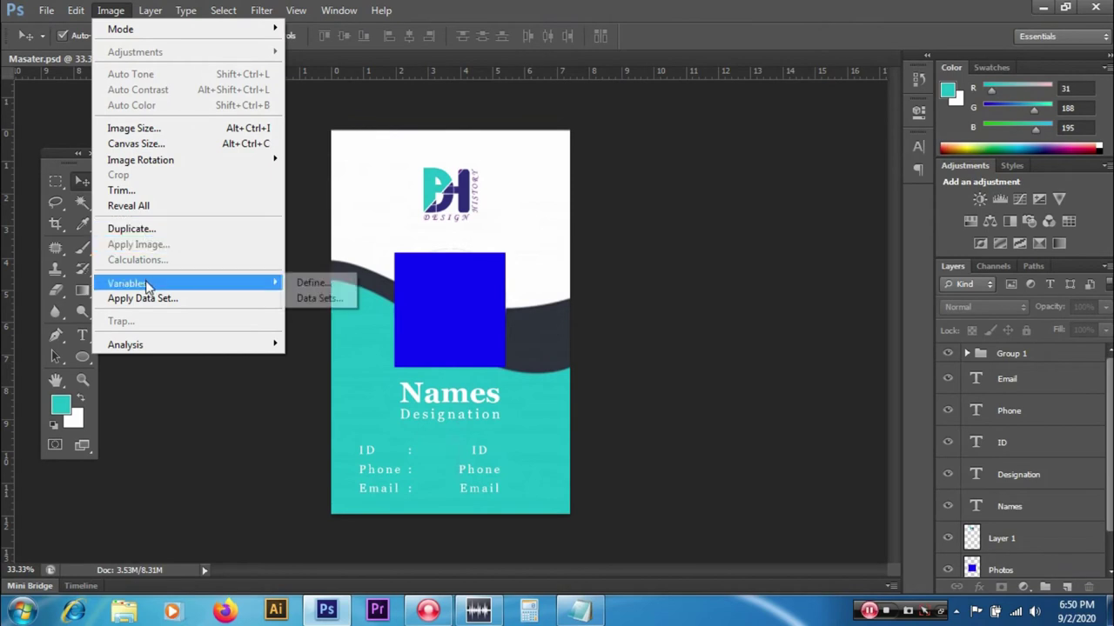
{"action": "mouse_move", "coordinate": [127, 283]}
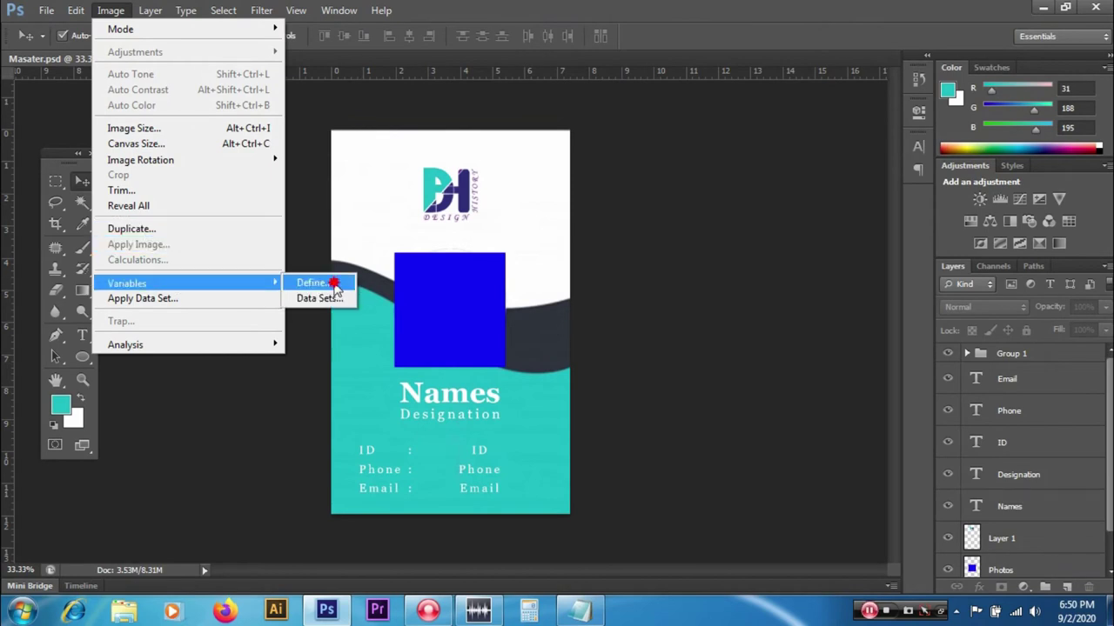
- Open Variables > Define, move the dialog off the card, and step to the Email layer
{"action": "left_click", "coordinate": [334, 284]}
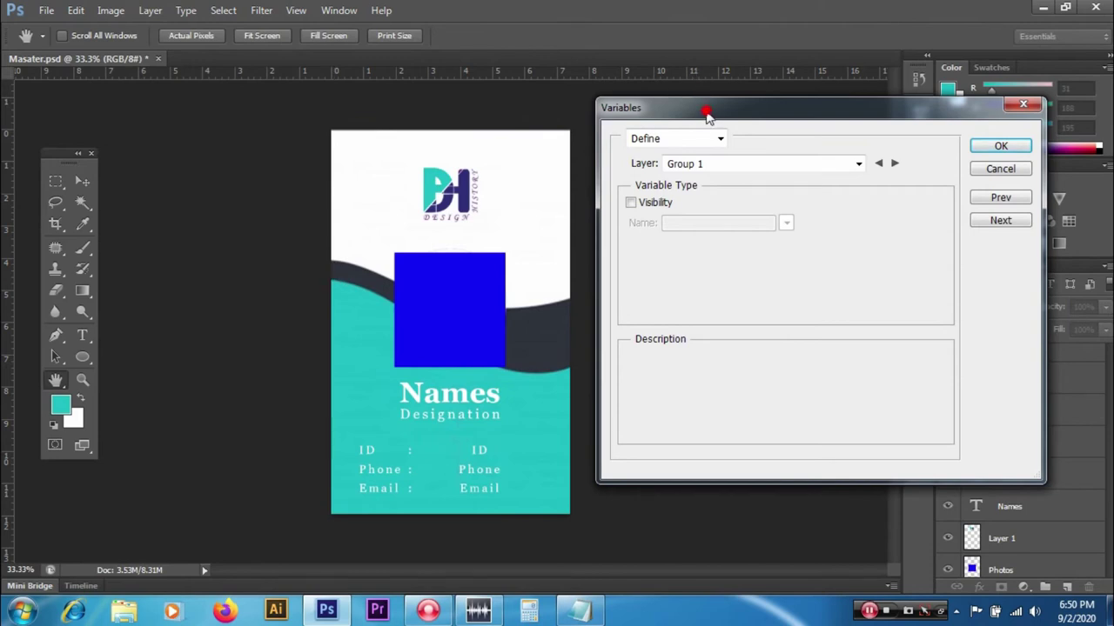
{"action": "left_click_drag", "start_coordinate": [707, 116], "coordinate": [614, 128]}
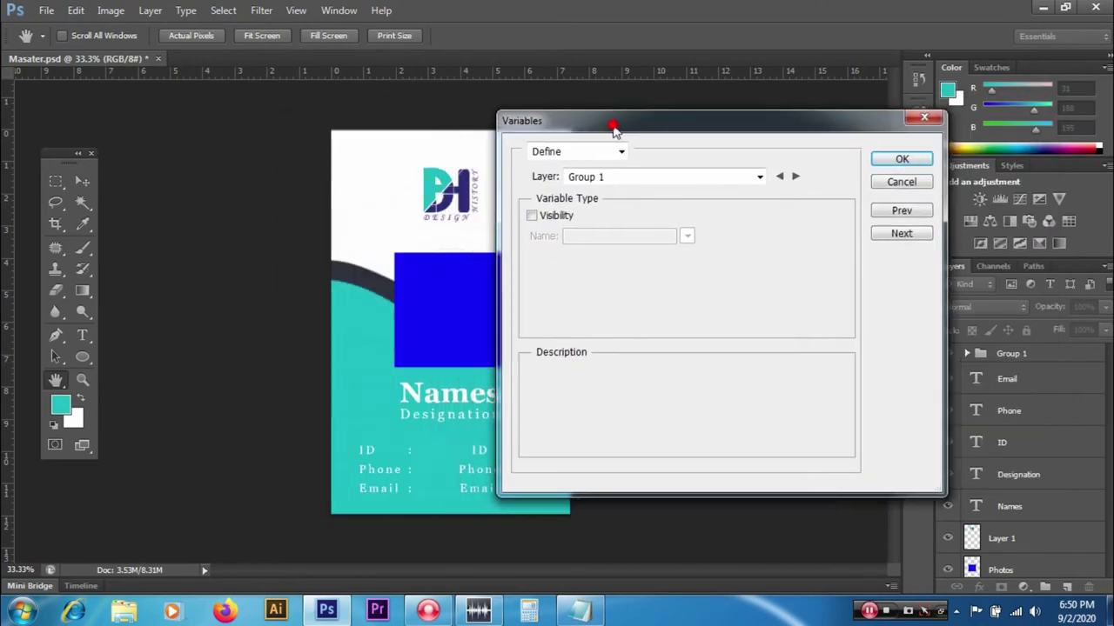
{"action": "mouse_move", "coordinate": [613, 128]}
{"action": "left_mouse_down"}
{"action": "mouse_move", "coordinate": [629, 126]}
{"action": "mouse_move", "coordinate": [532, 133]}
{"action": "left_mouse_up"}
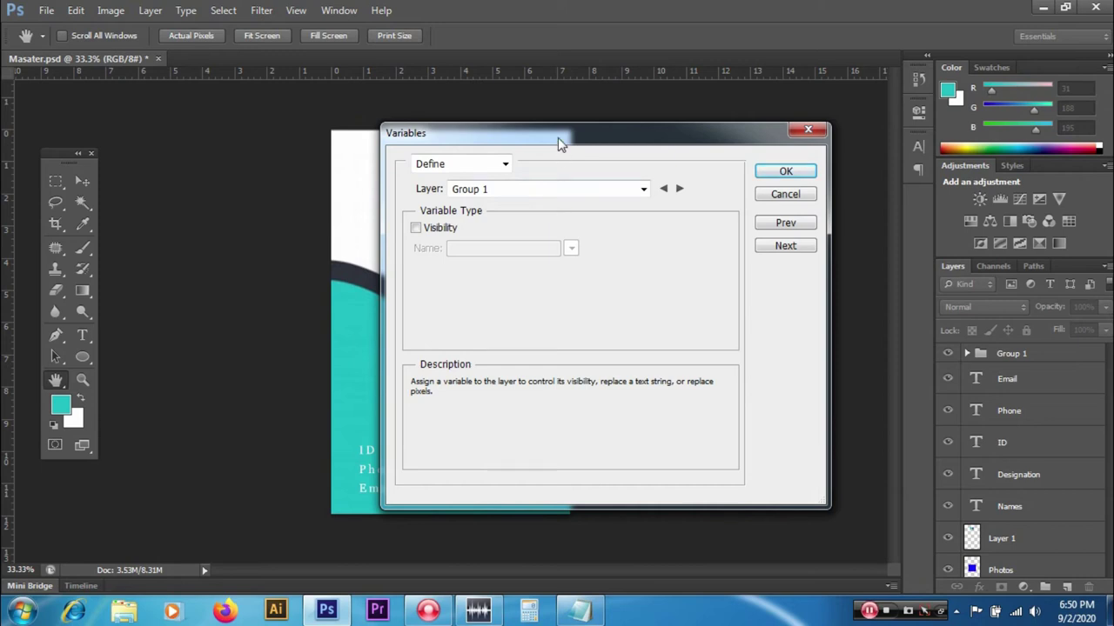
{"action": "left_click_drag", "start_coordinate": [558, 137], "coordinate": [694, 177]}
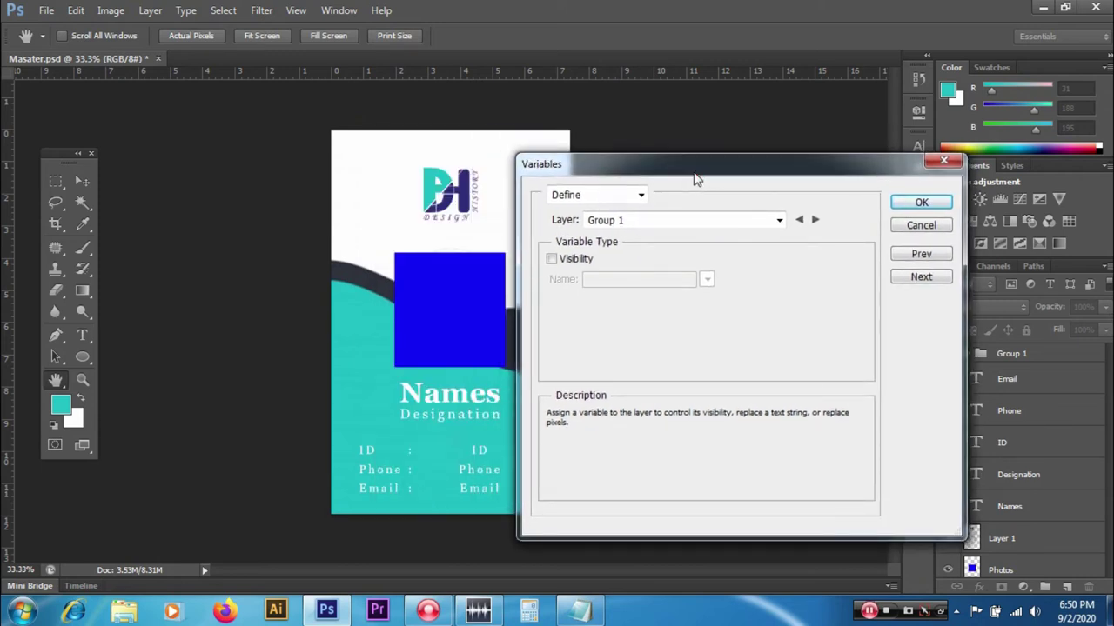
{"action": "left_click", "coordinate": [815, 220]}
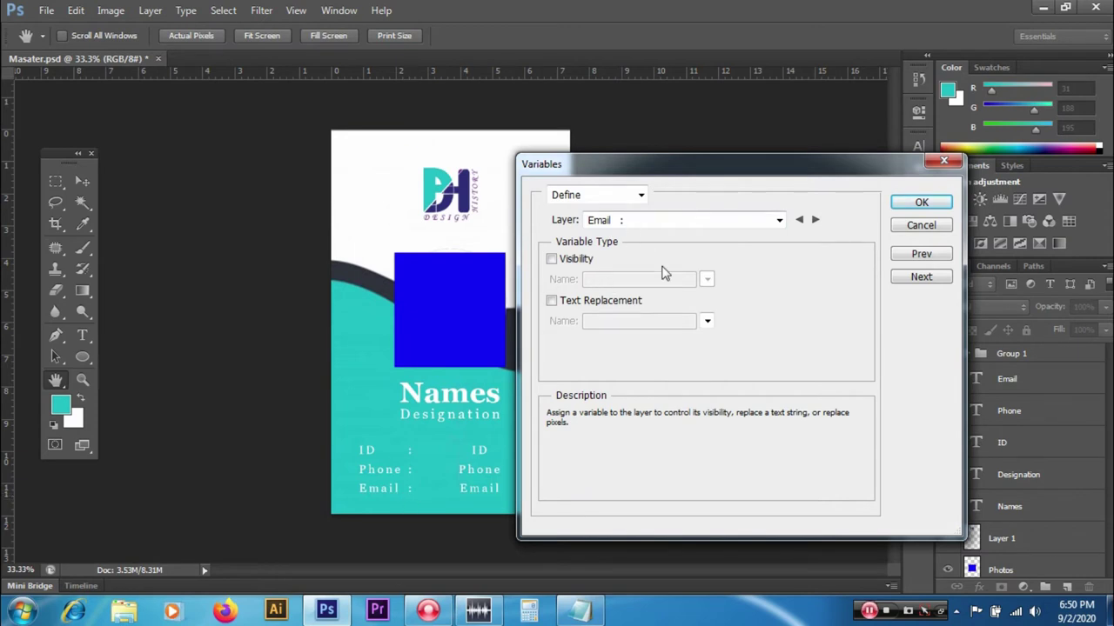
- Cycle through the Phone and ID layers back to Email and reposition the Variables dialog
{"action": "left_click", "coordinate": [815, 220]}
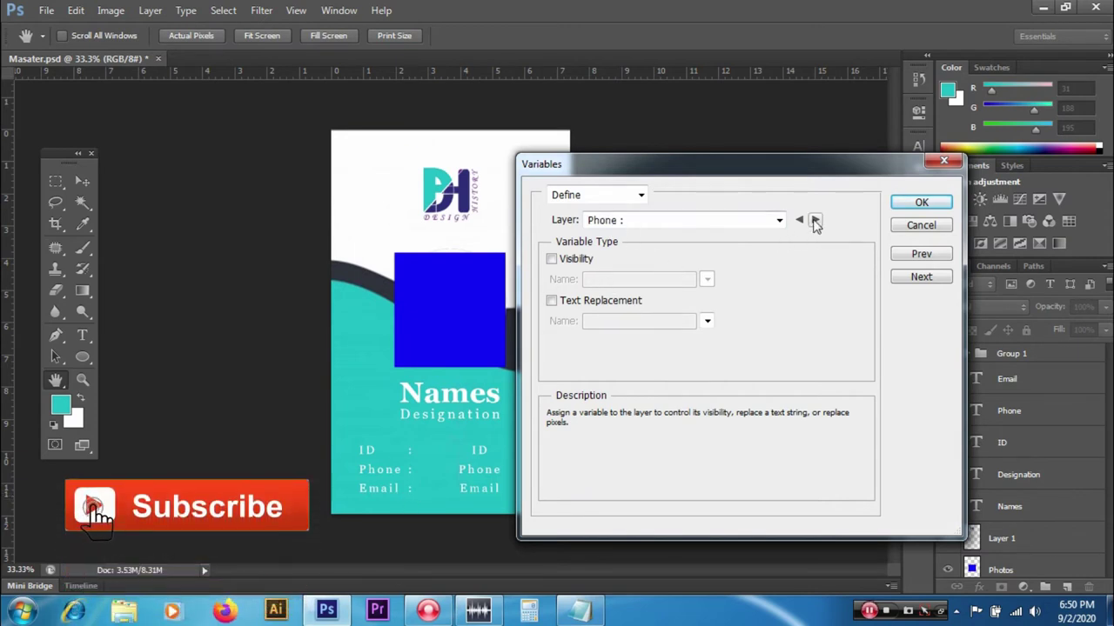
{"action": "left_click", "coordinate": [815, 220]}
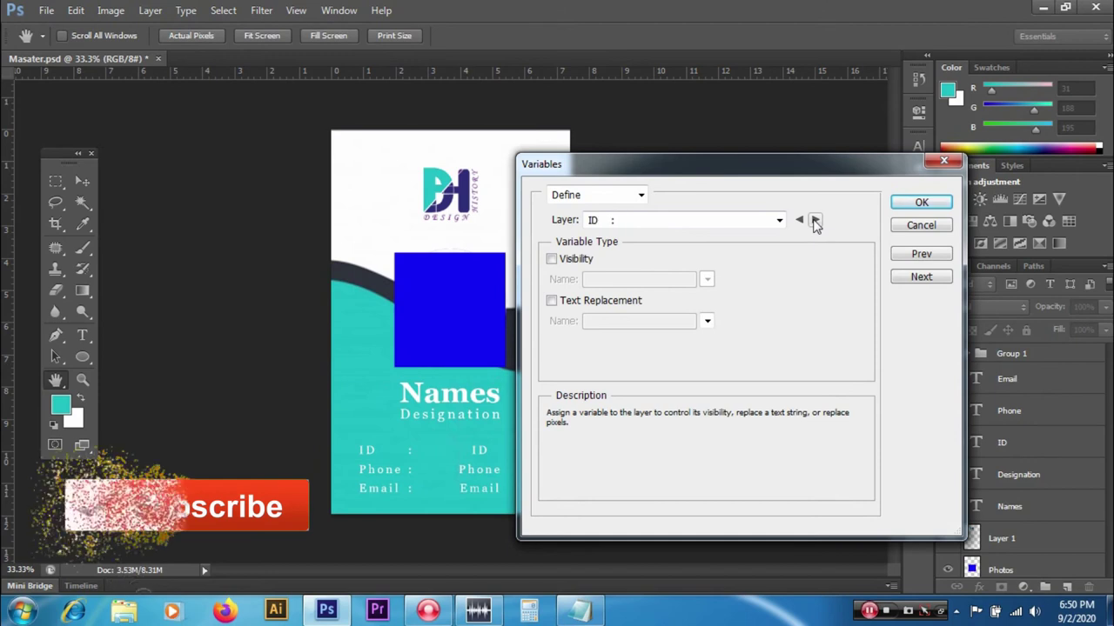
{"action": "left_click", "coordinate": [816, 220]}
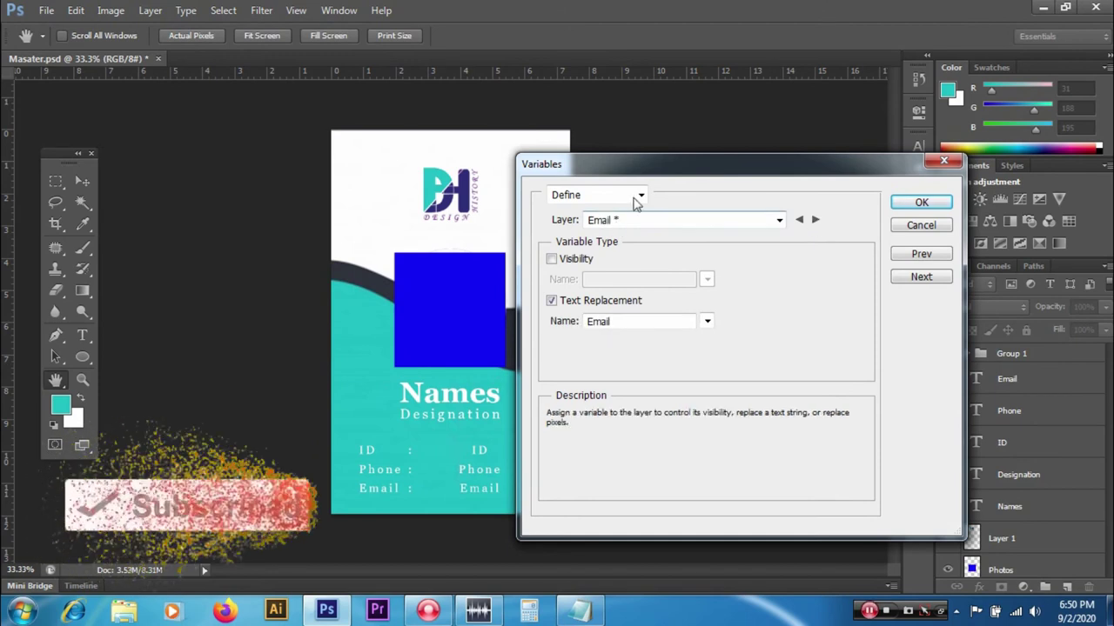
{"action": "left_click_drag", "start_coordinate": [640, 165], "coordinate": [747, 163]}
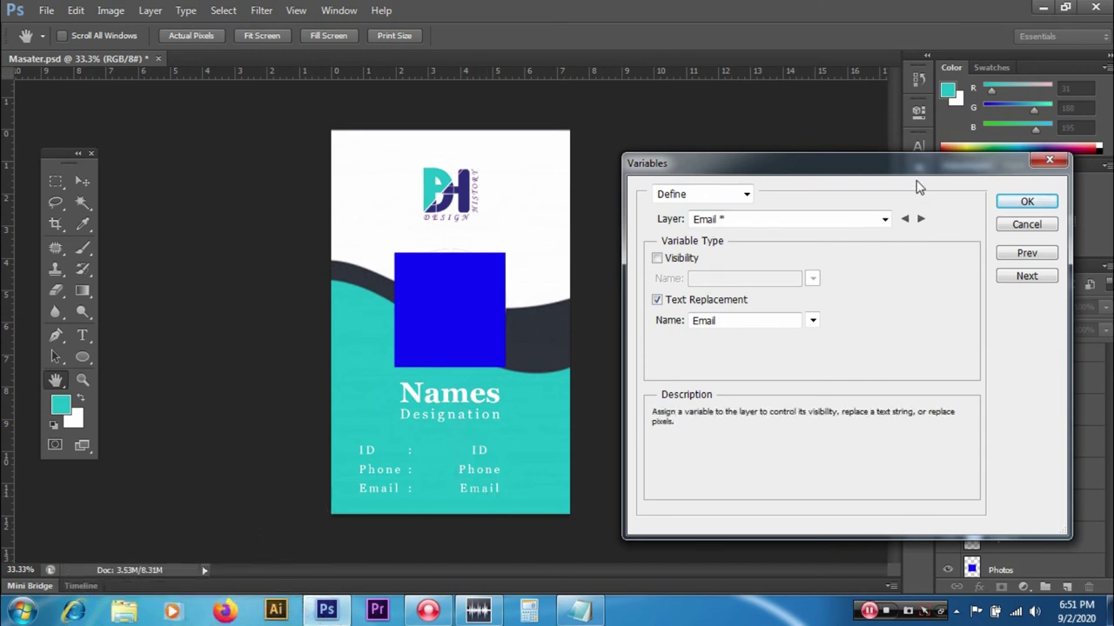
{"action": "left_click_drag", "start_coordinate": [737, 167], "coordinate": [534, 132]}
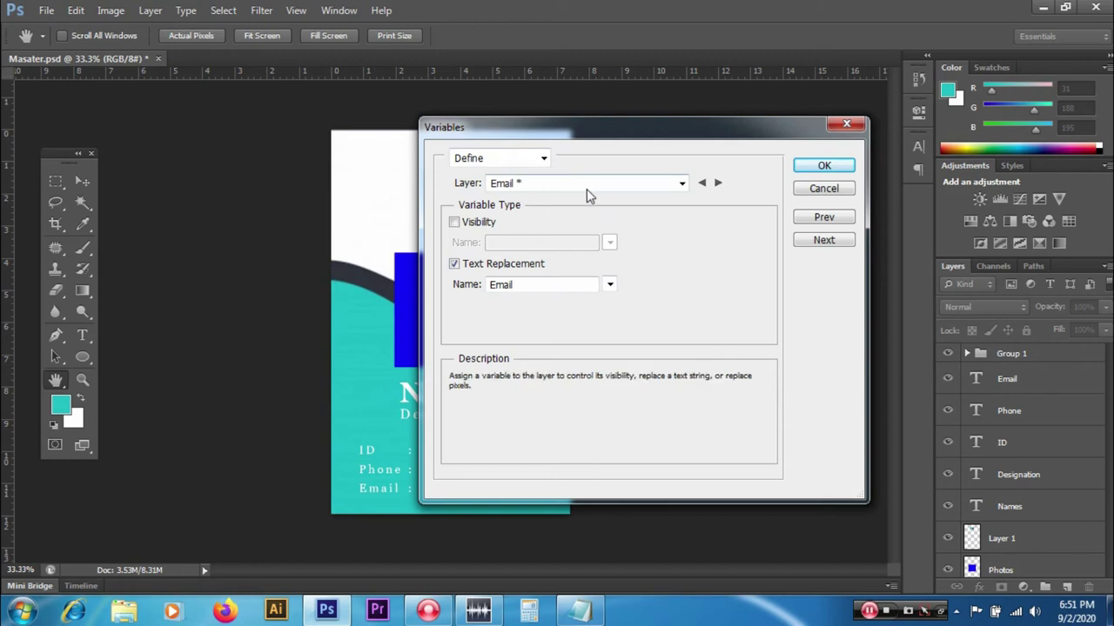
{"action": "left_click_drag", "start_coordinate": [577, 129], "coordinate": [724, 132]}
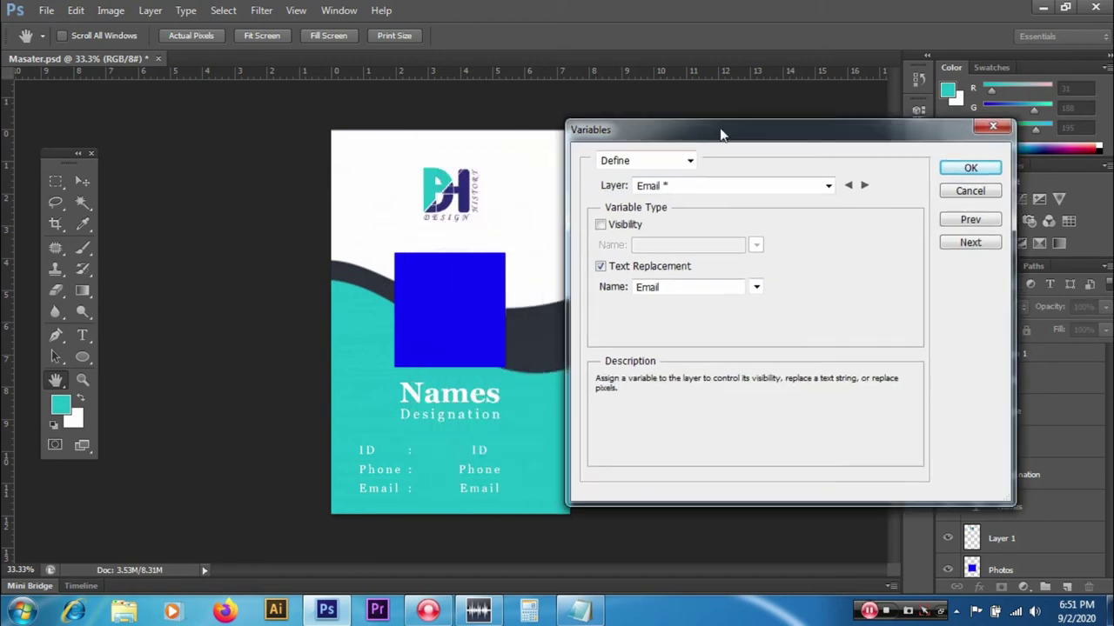
- Paste 'Email' from the Notepad header as the Email layer's text replacement variable name
{"action": "left_click", "coordinate": [578, 611]}
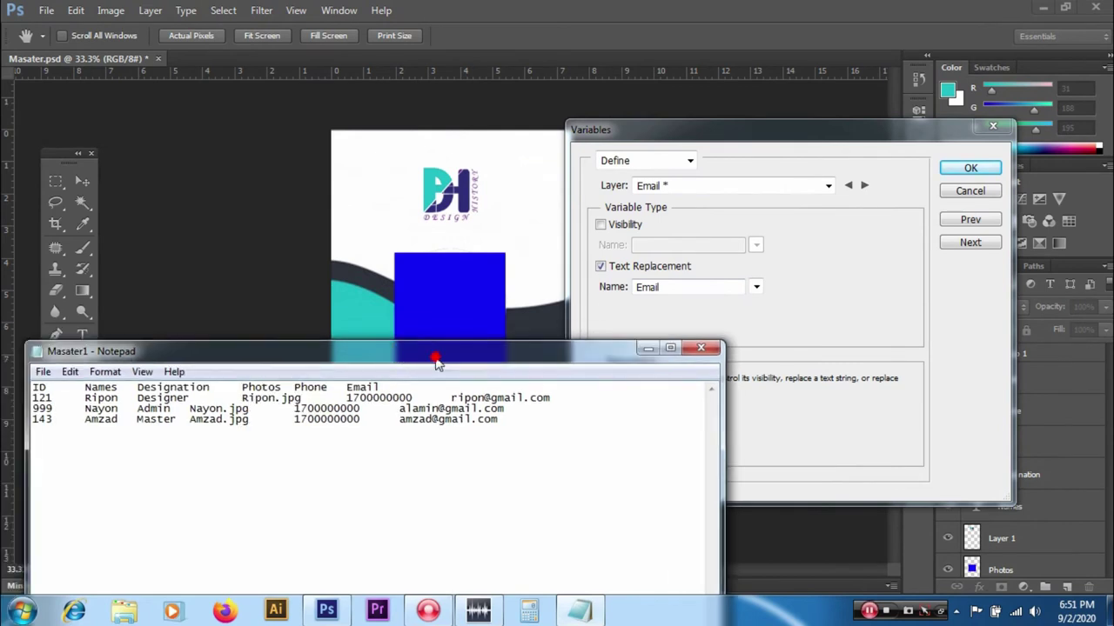
{"action": "left_click_drag", "start_coordinate": [394, 342], "coordinate": [444, 380]}
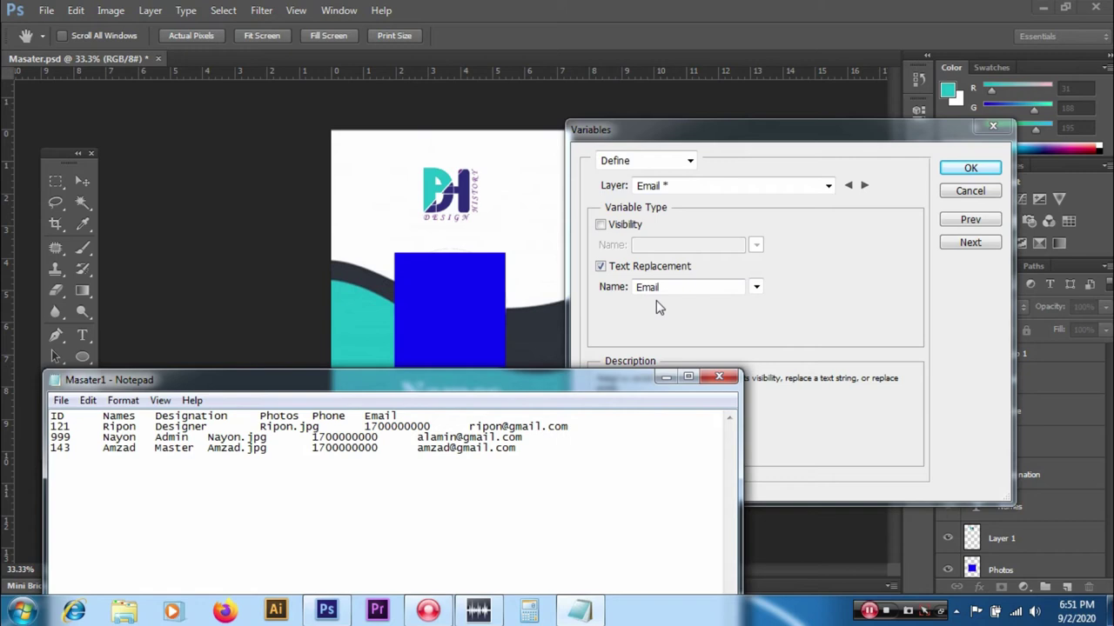
{"action": "double_click", "coordinate": [388, 416]}
{"action": "key", "text": "ctrl+c"}
{"action": "left_click", "coordinate": [695, 289]}
{"action": "left_click_drag", "start_coordinate": [666, 287], "coordinate": [612, 288]}
{"action": "key", "text": "ctrl+v"}
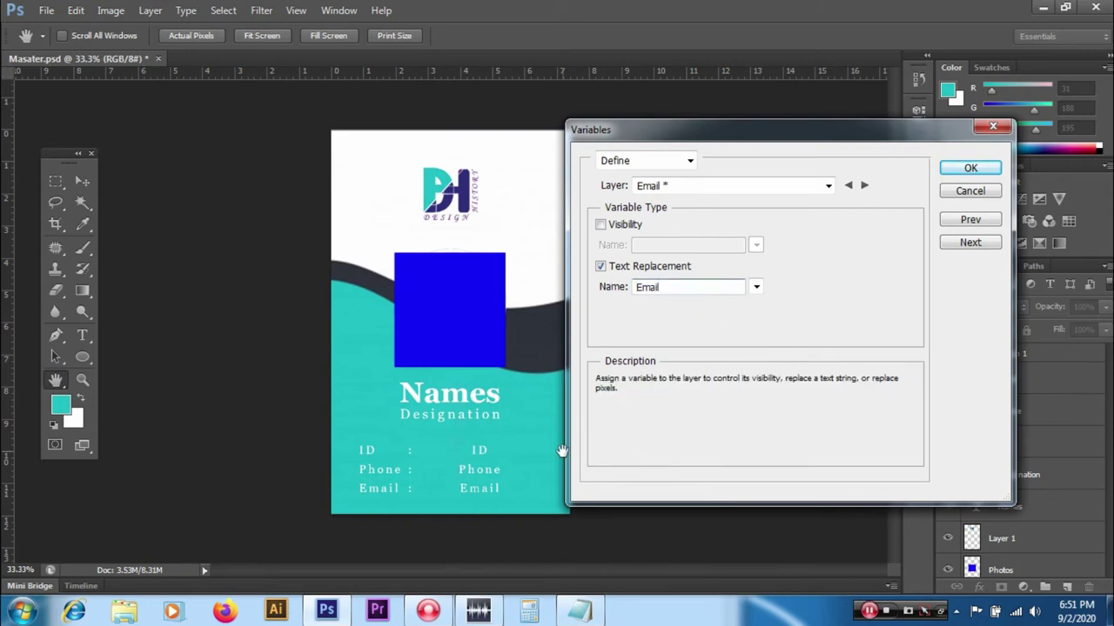
{"action": "left_click", "coordinate": [591, 611]}
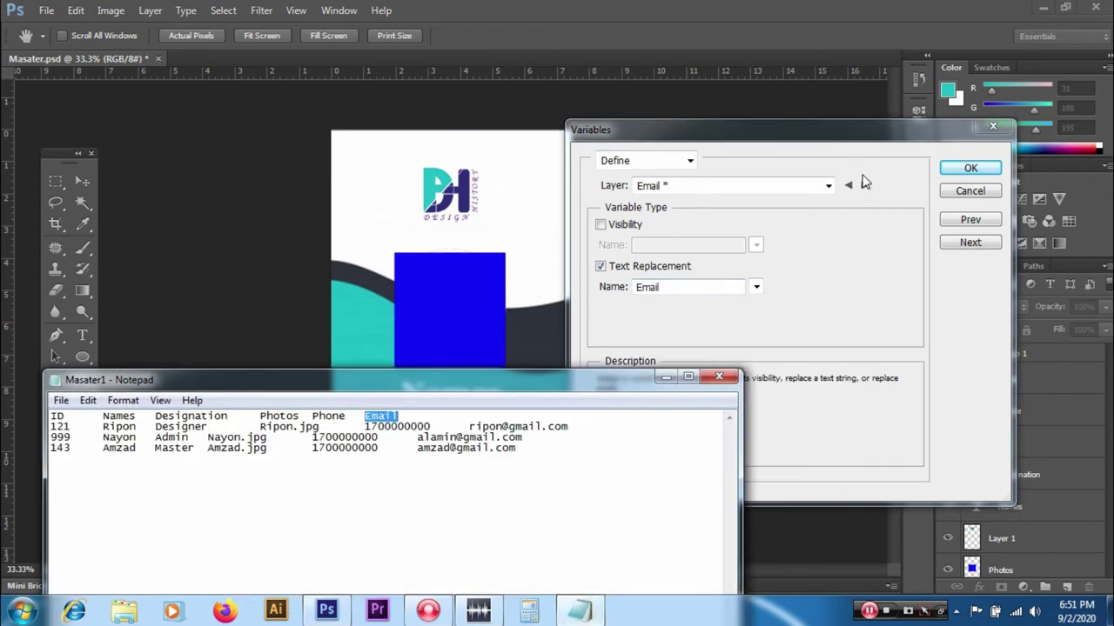
{"action": "left_click", "coordinate": [864, 185]}
{"action": "left_click", "coordinate": [864, 185]}
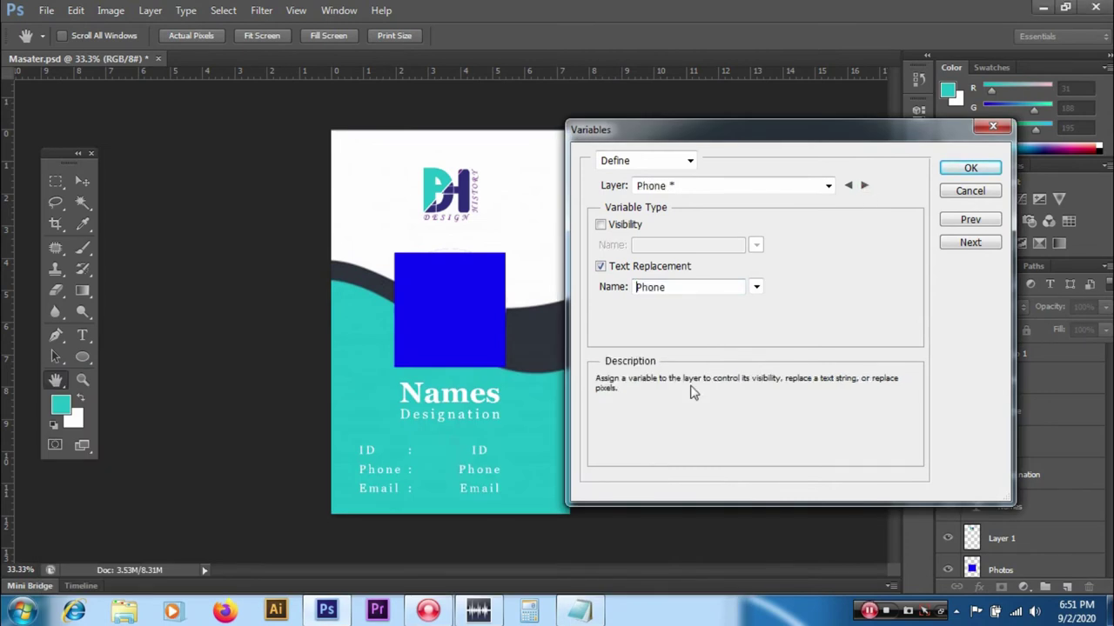
- Arrange the Notepad data file beside the Variables dialog so both are visible
{"action": "left_click", "coordinate": [578, 611]}
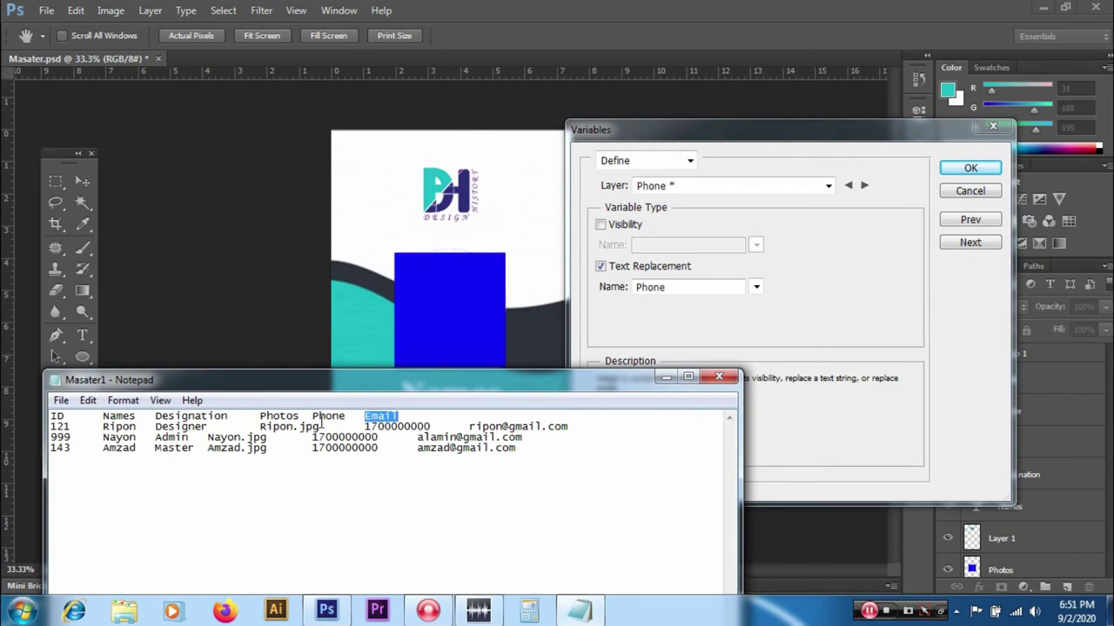
{"action": "left_click_drag", "start_coordinate": [380, 386], "coordinate": [379, 434]}
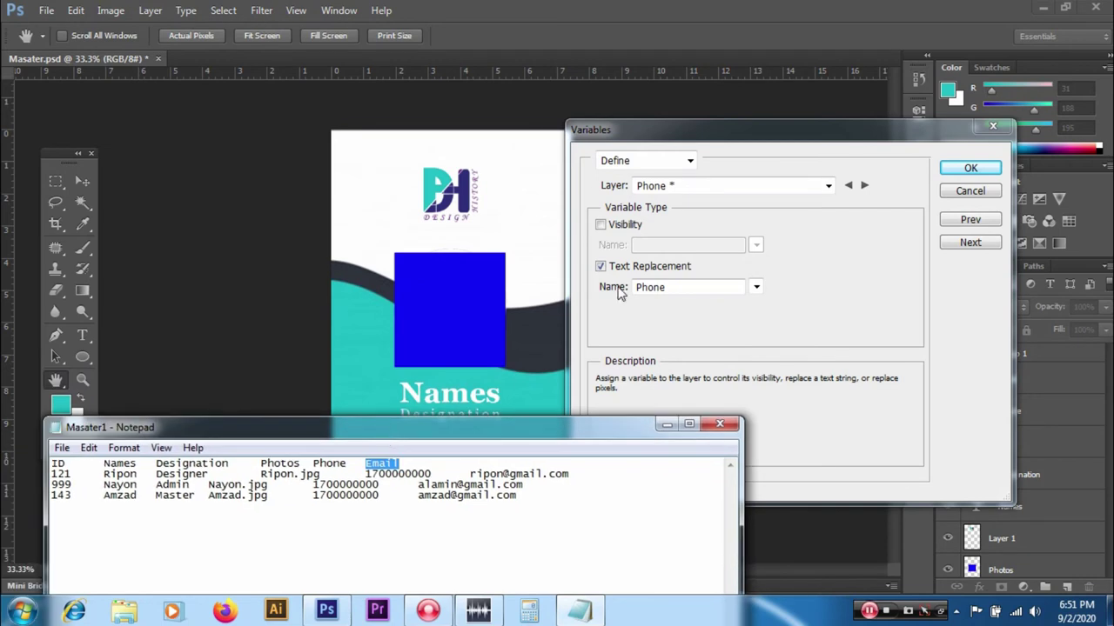
{"action": "left_click_drag", "start_coordinate": [741, 130], "coordinate": [589, 126]}
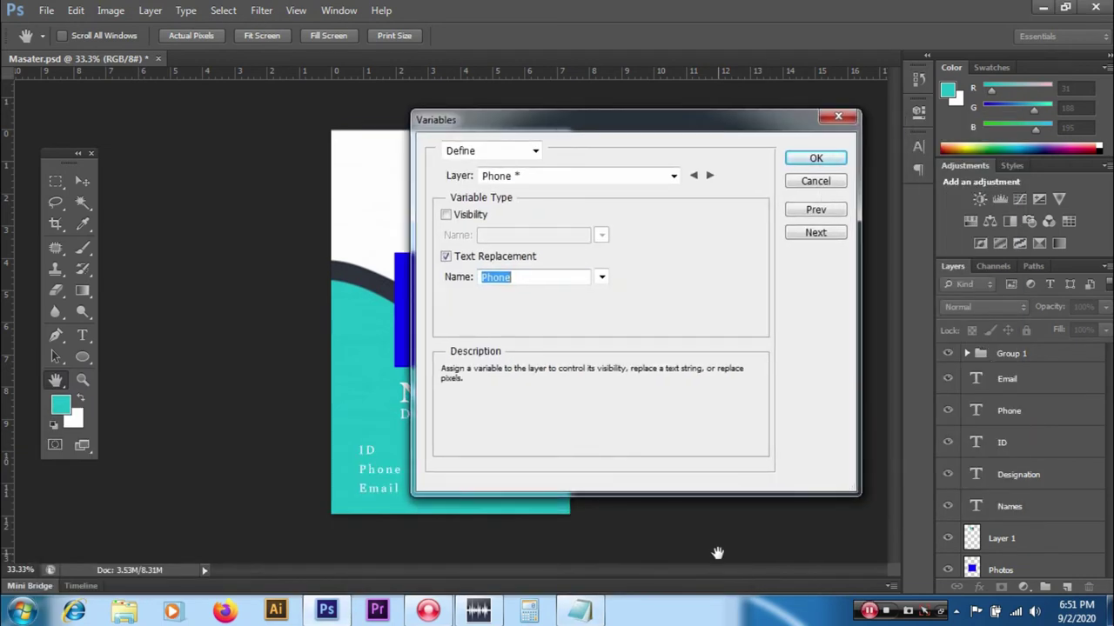
{"action": "left_click", "coordinate": [580, 612]}
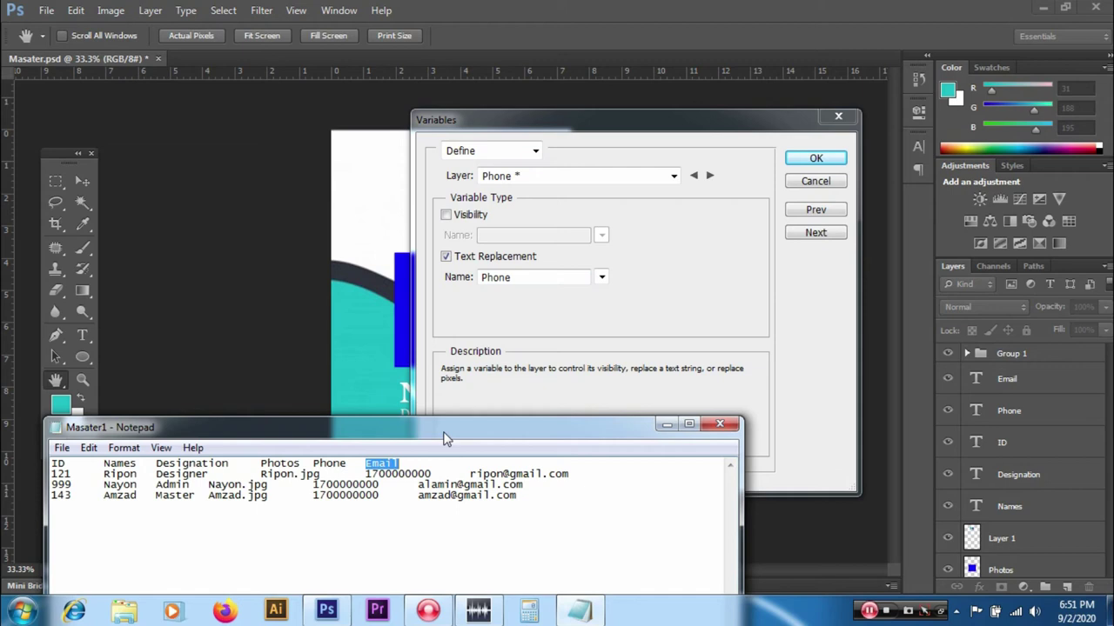
{"action": "left_click_drag", "start_coordinate": [445, 437], "coordinate": [511, 427]}
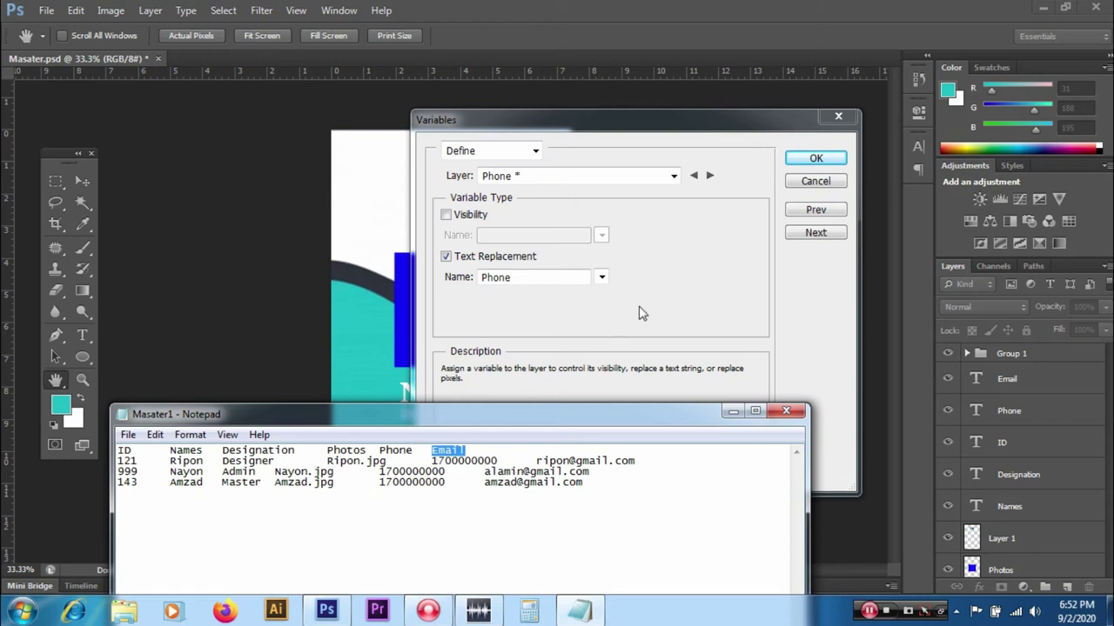
- Compare the data file's Phone header with the Phone variable name and keep it as Phone
{"action": "double_click", "coordinate": [381, 450]}
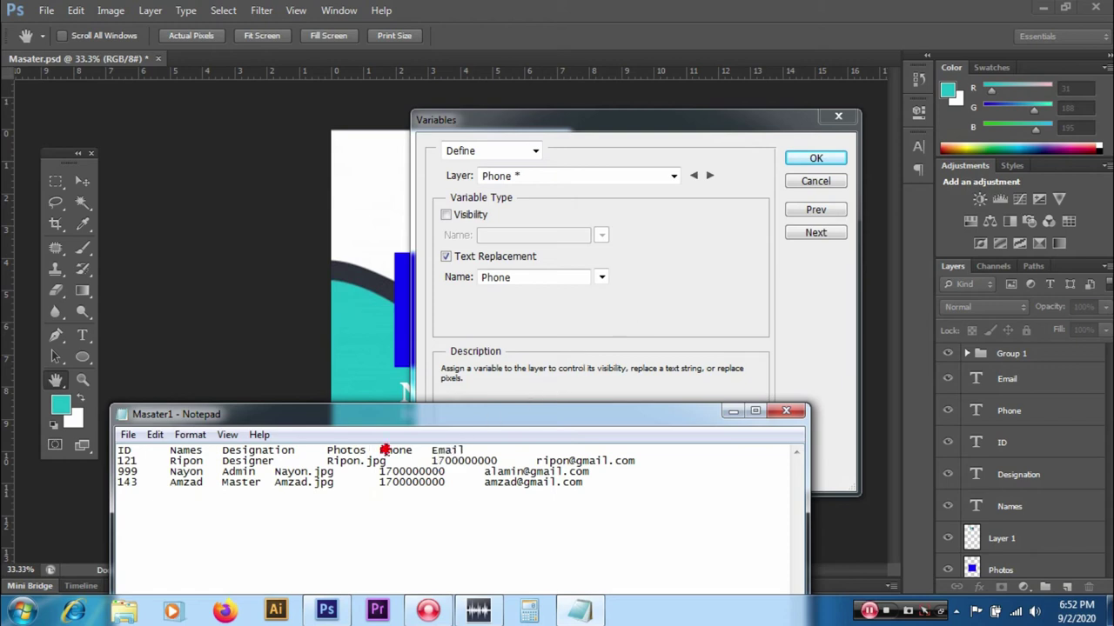
{"action": "left_click", "coordinate": [390, 450]}
{"action": "left_click_drag", "start_coordinate": [411, 450], "coordinate": [377, 450]}
{"action": "left_click", "coordinate": [514, 278]}
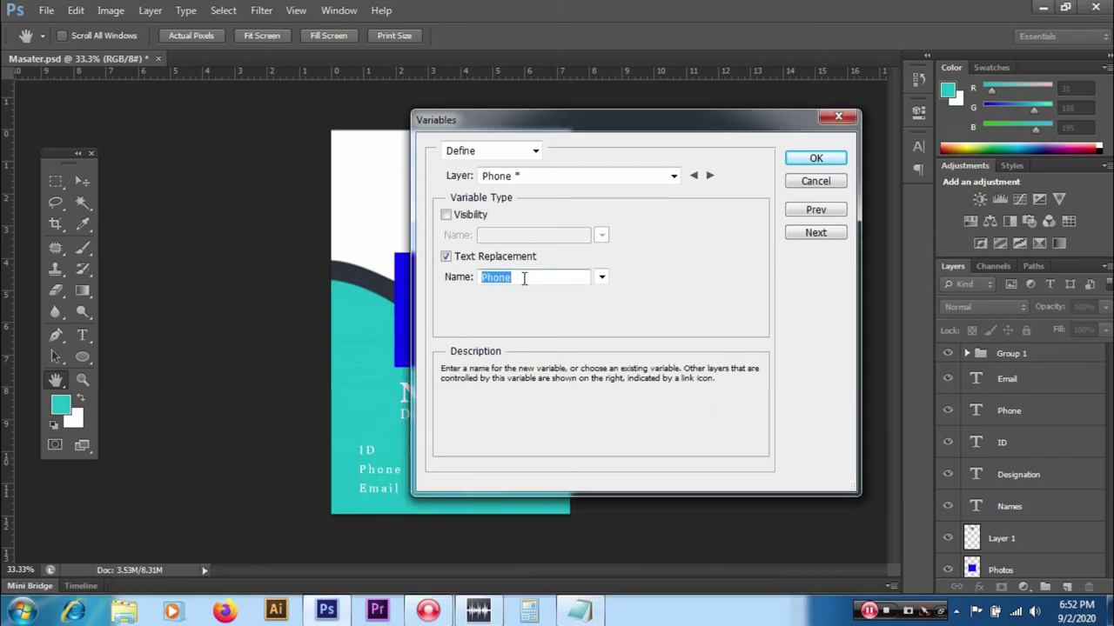
{"action": "left_click", "coordinate": [524, 278]}
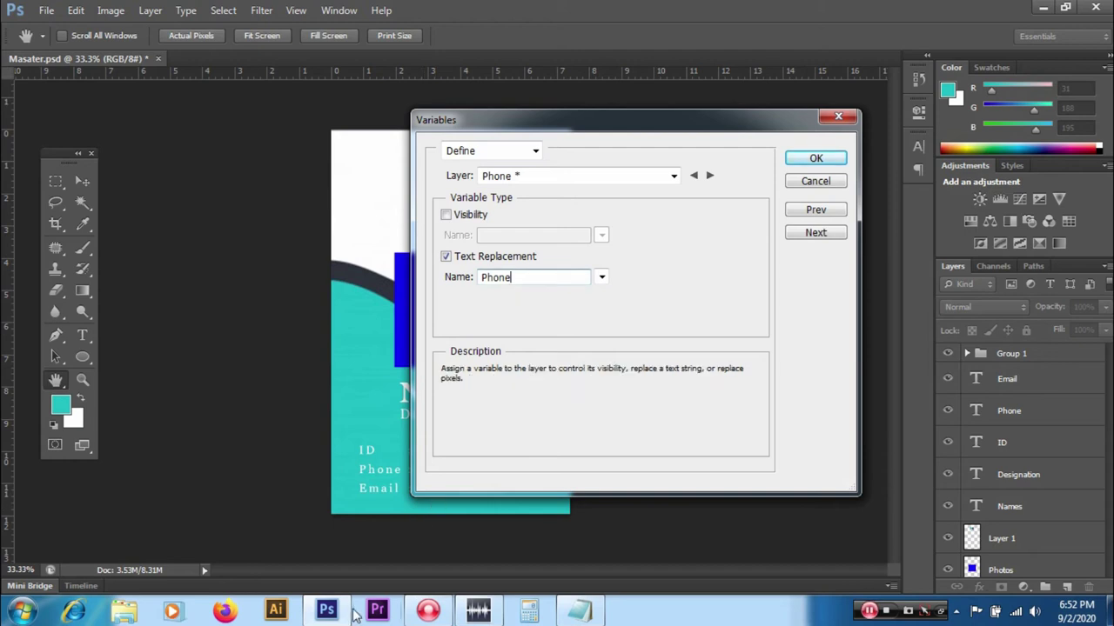
{"action": "left_click", "coordinate": [579, 612]}
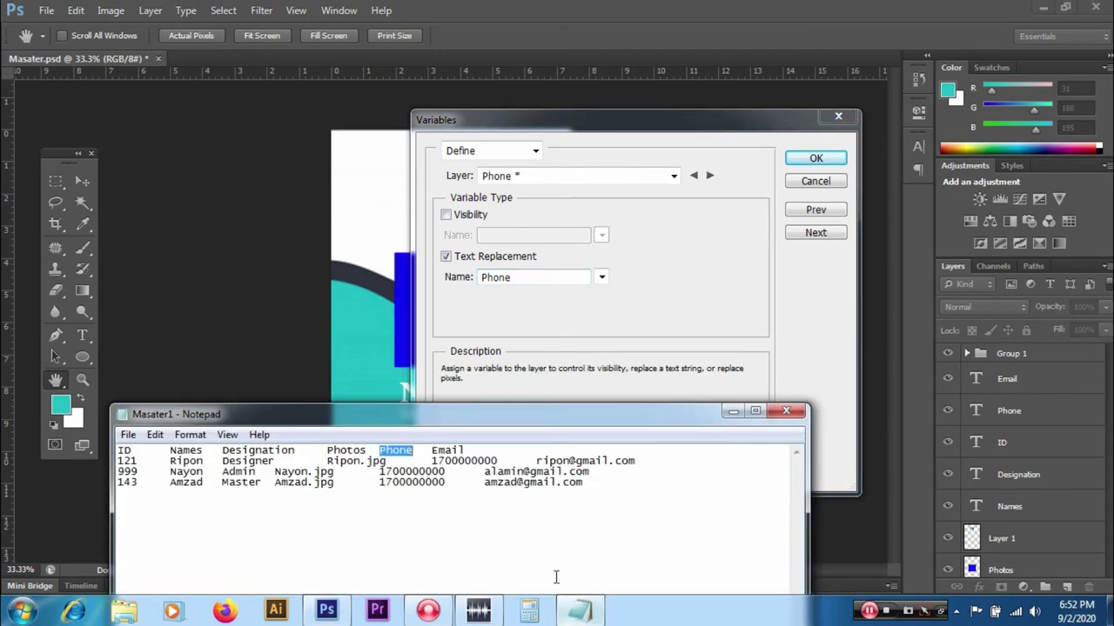
- Step through the ID, Designation, Names, Layer 1 and Photos layers' variable definitions
{"action": "left_click", "coordinate": [711, 176]}
{"action": "left_click", "coordinate": [709, 176]}
{"action": "left_click", "coordinate": [710, 175]}
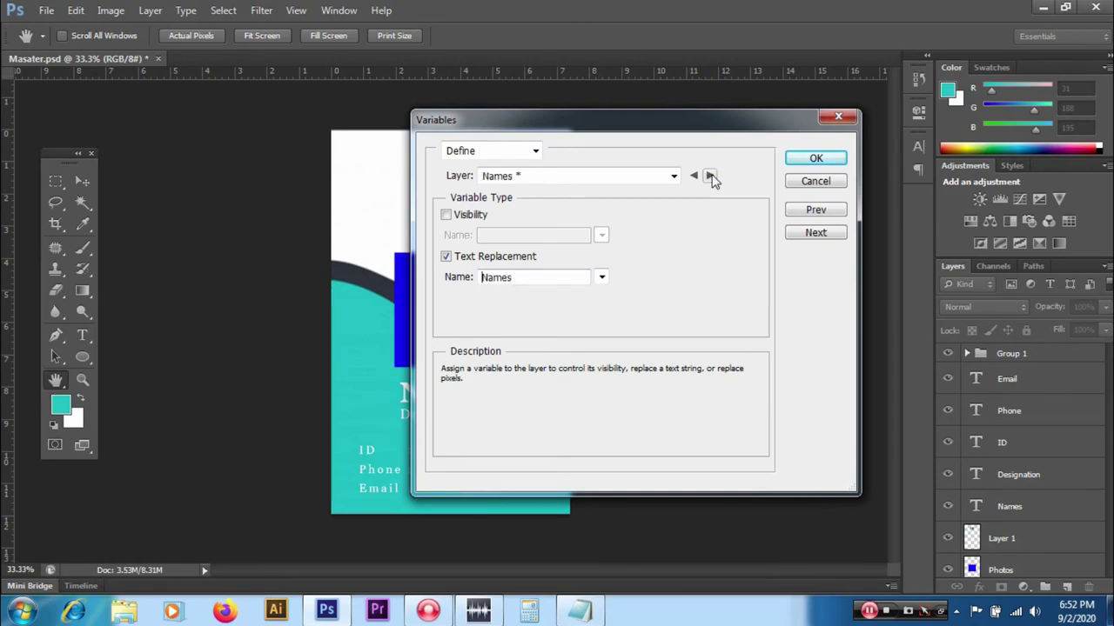
{"action": "left_click", "coordinate": [710, 176]}
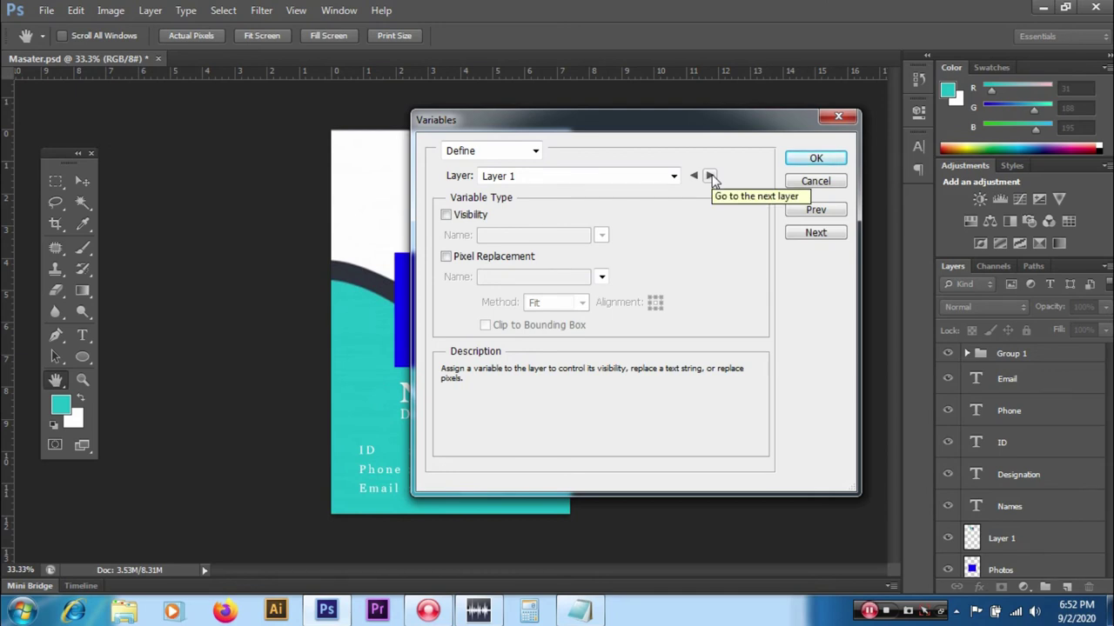
{"action": "left_click", "coordinate": [710, 176]}
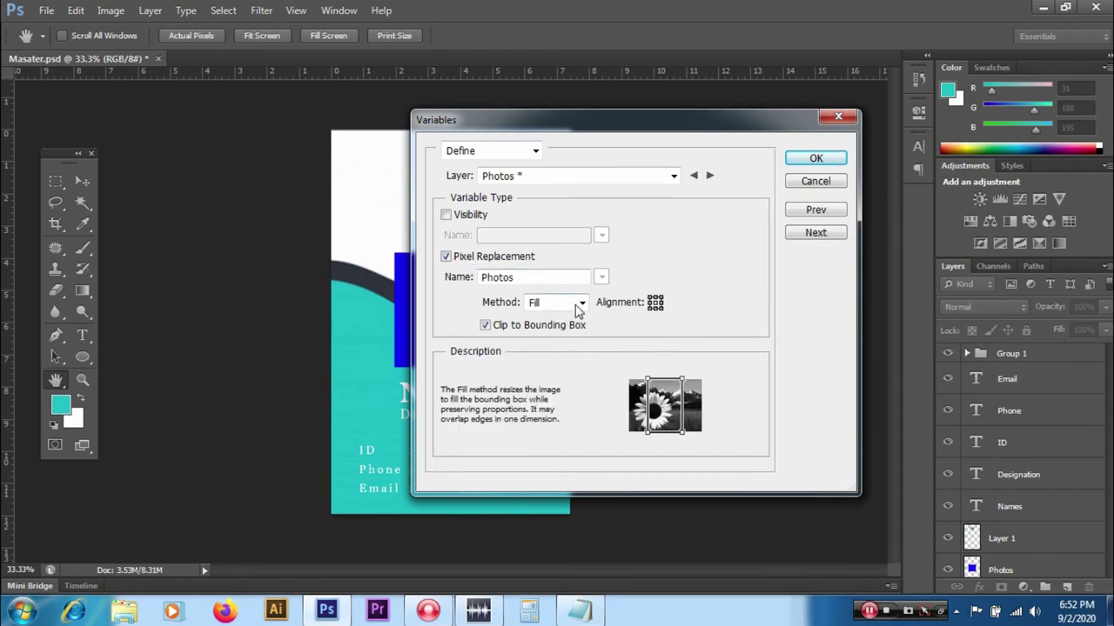
- Keep the Photos pixel-replacement method at Fill with Clip to Bounding Box, and confirm the variables
{"action": "mouse_move", "coordinate": [581, 303]}
{"action": "left_click", "coordinate": [582, 305]}
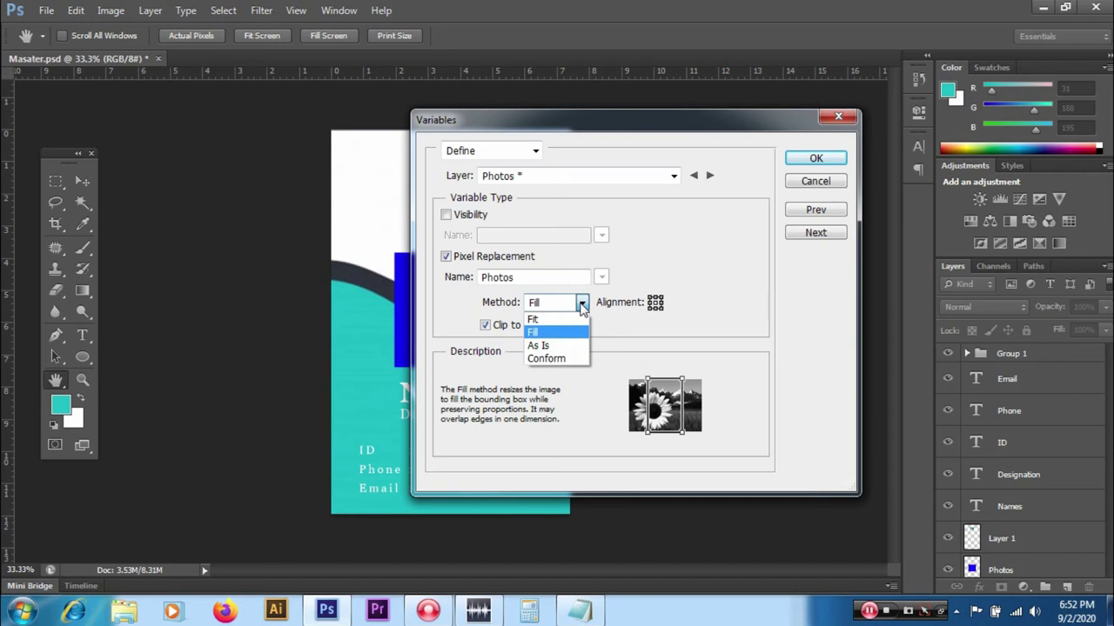
{"action": "left_click", "coordinate": [565, 321]}
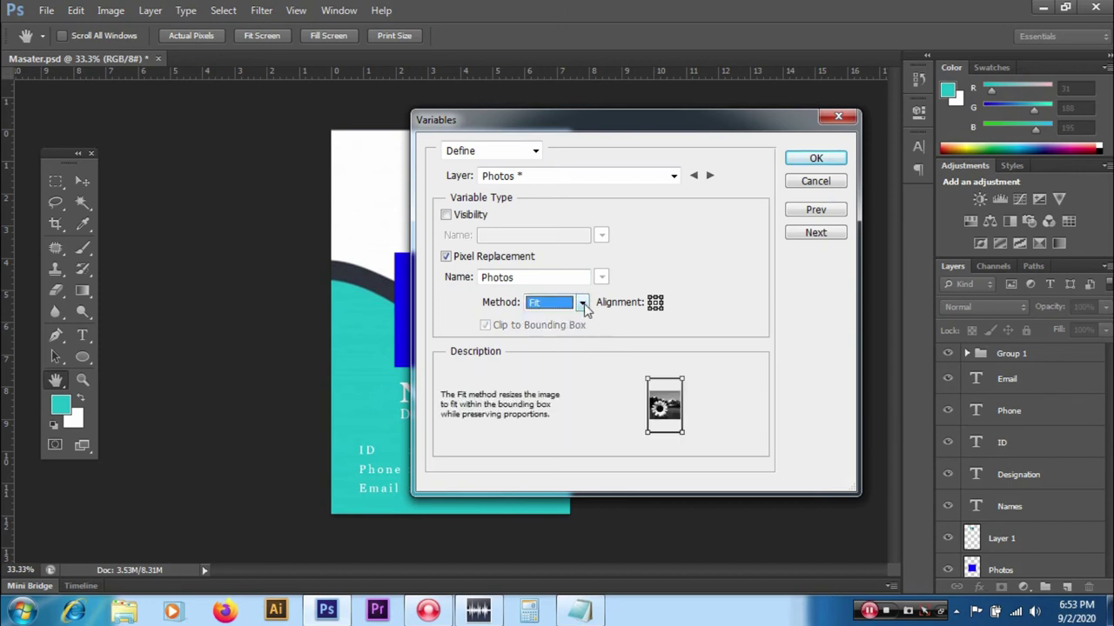
{"action": "left_click", "coordinate": [582, 303]}
{"action": "left_click", "coordinate": [561, 333]}
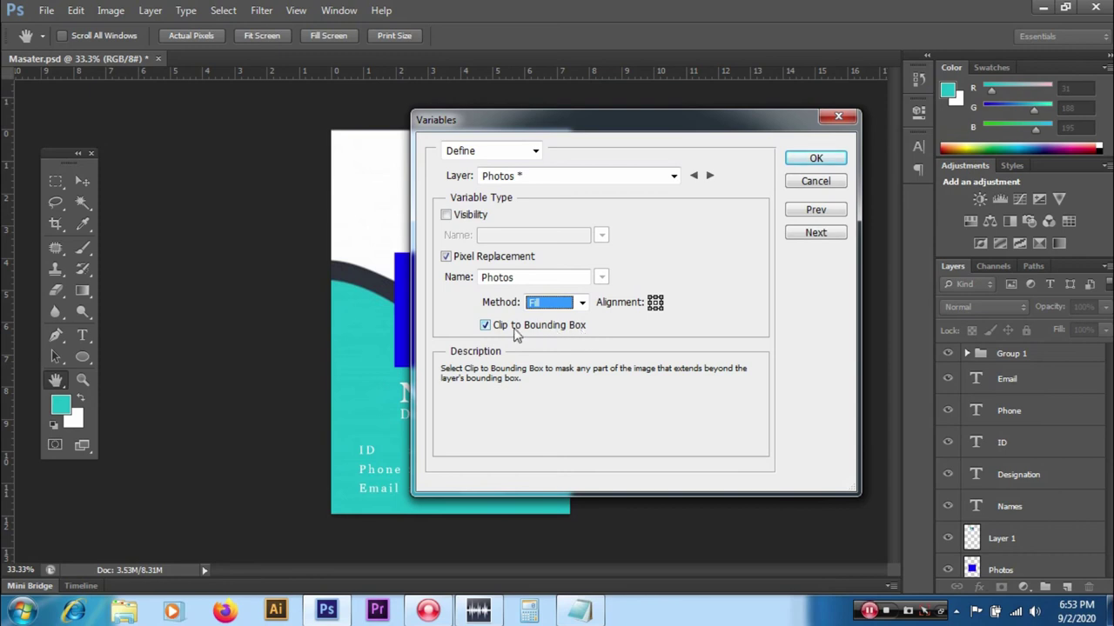
{"action": "left_click", "coordinate": [818, 159]}
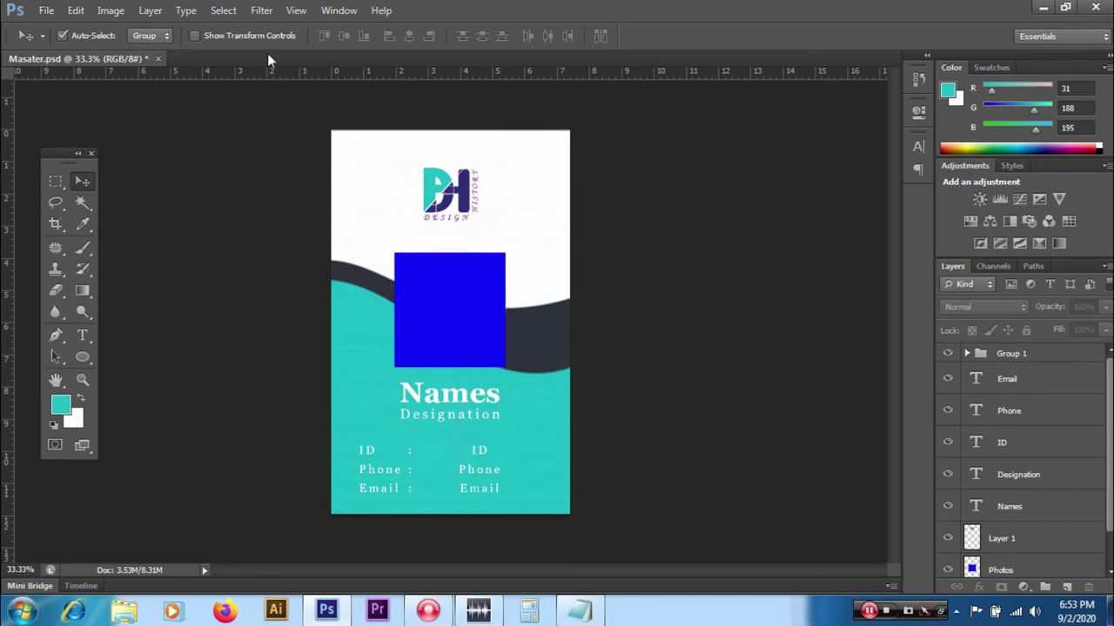
- Open the Image > Variables > Data Sets view and compare its values against the Notepad data file
{"action": "left_click", "coordinate": [111, 10]}
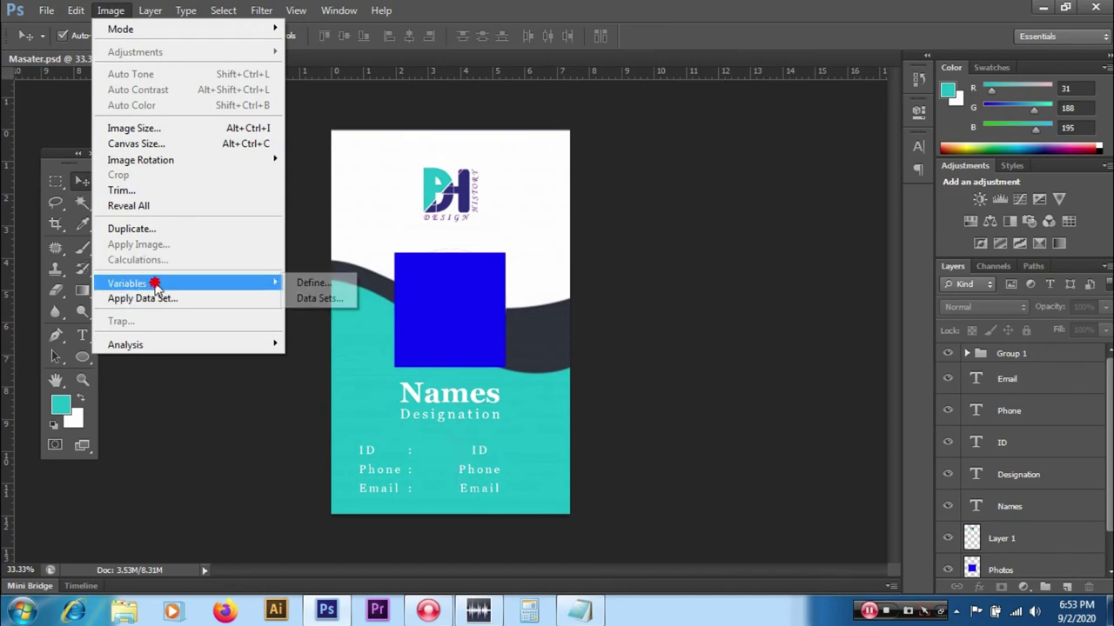
{"action": "mouse_move", "coordinate": [127, 283]}
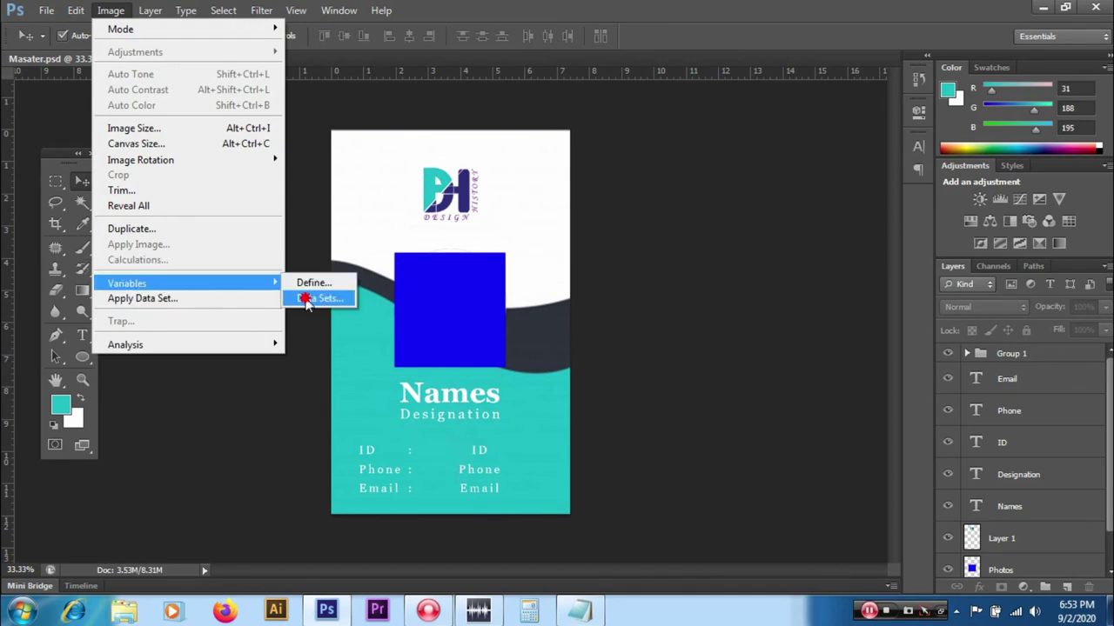
{"action": "left_click", "coordinate": [305, 298]}
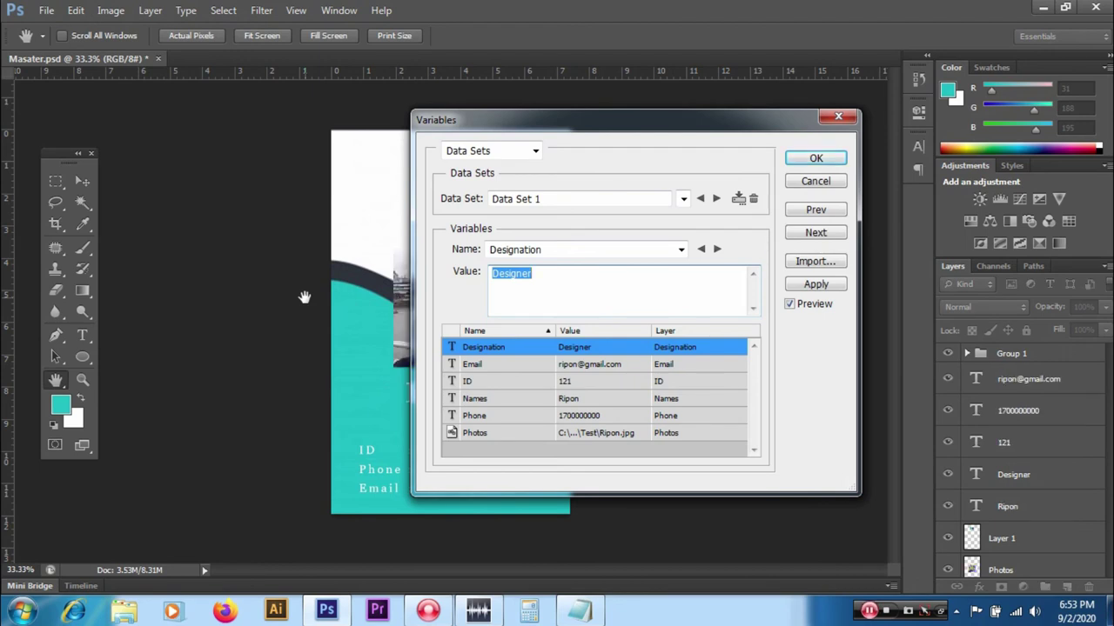
{"action": "left_click", "coordinate": [587, 616]}
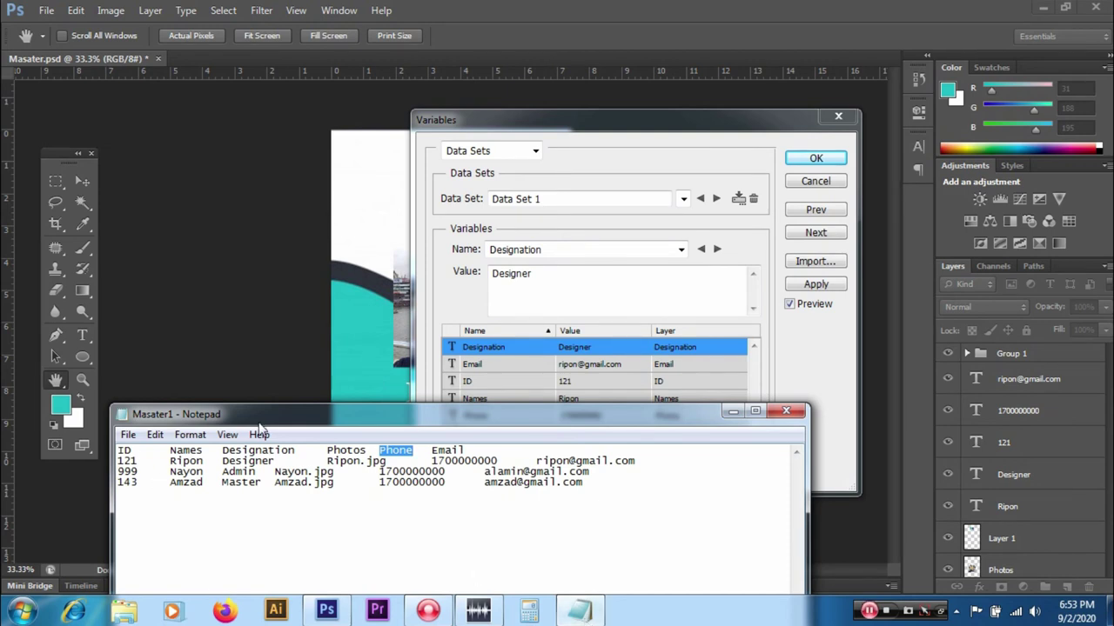
{"action": "left_click_drag", "start_coordinate": [258, 420], "coordinate": [312, 308]}
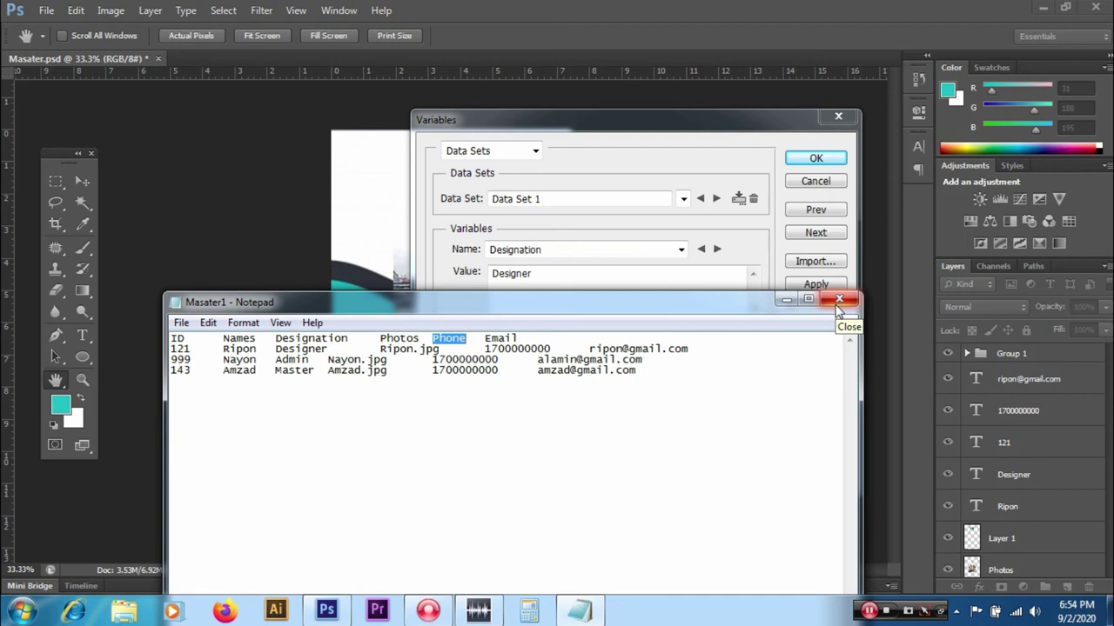
{"action": "left_click", "coordinate": [839, 301]}
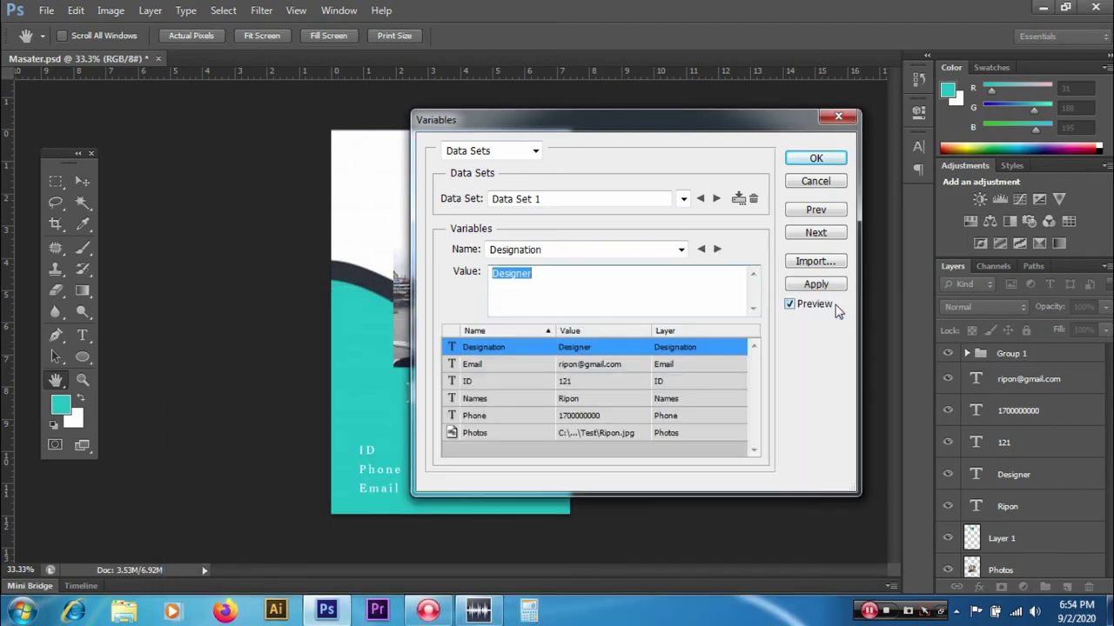
- Check the Data Set dropdown lists Data Sets 1–3, keeping Data Set 1 selected
{"action": "left_click", "coordinate": [684, 199]}
{"action": "left_click", "coordinate": [684, 200]}
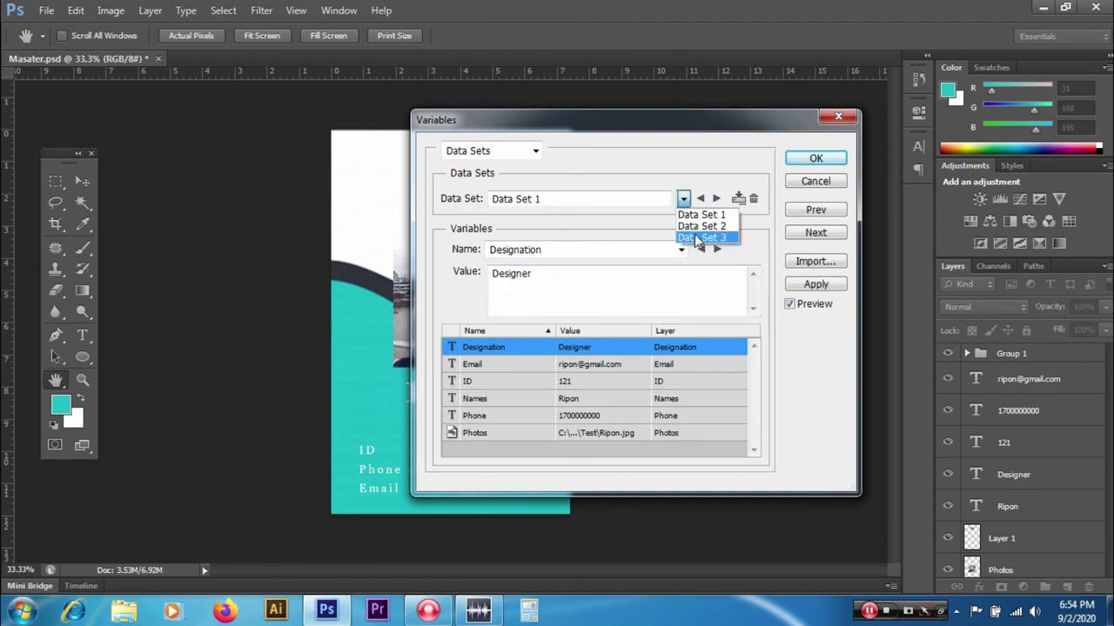
{"action": "left_click", "coordinate": [684, 199]}
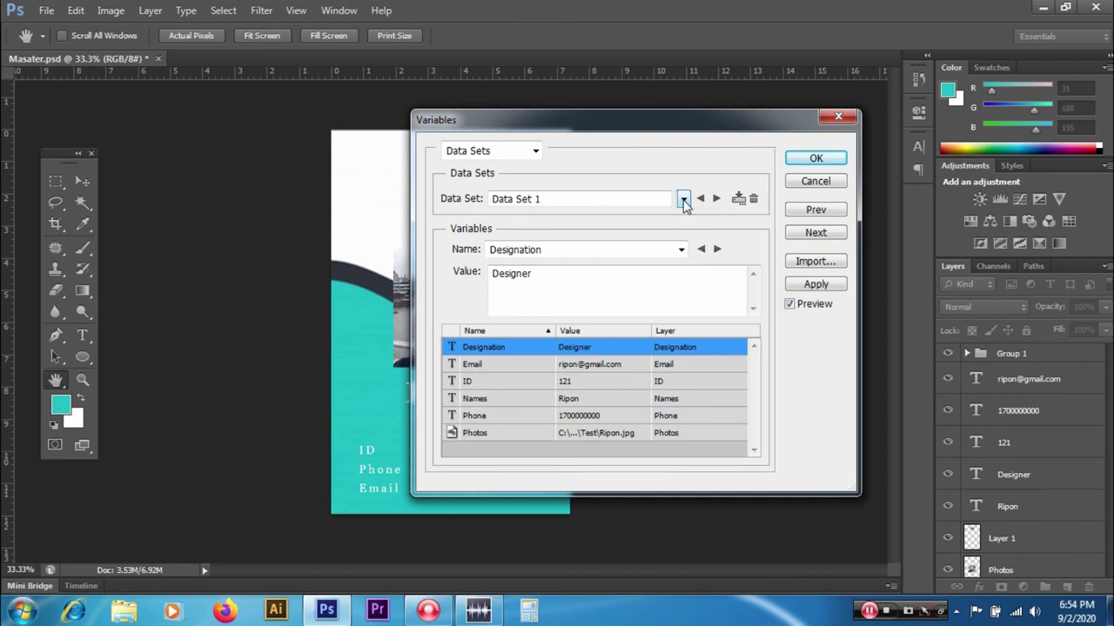
- Import the data sets from the Masater1 data file
{"action": "left_click", "coordinate": [815, 262]}
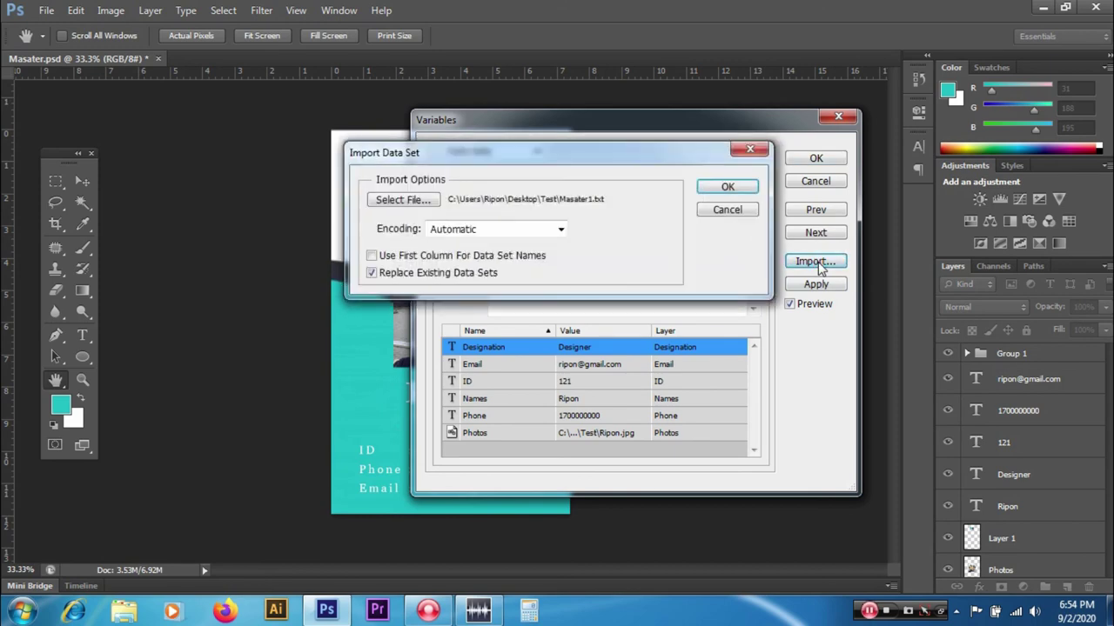
{"action": "left_click", "coordinate": [403, 200]}
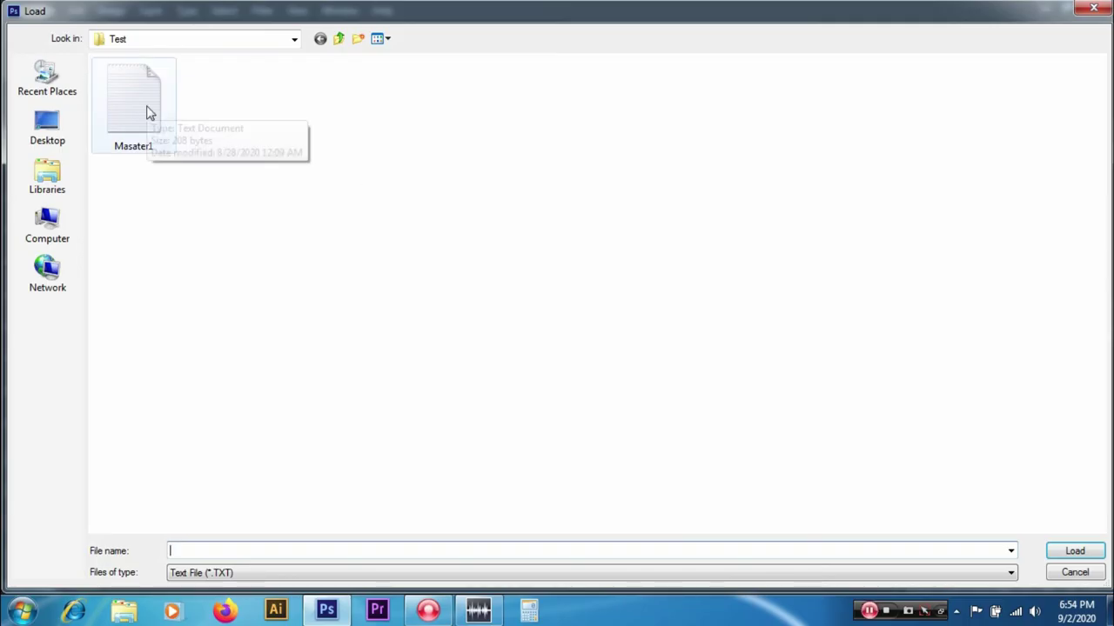
{"action": "left_click", "coordinate": [148, 114]}
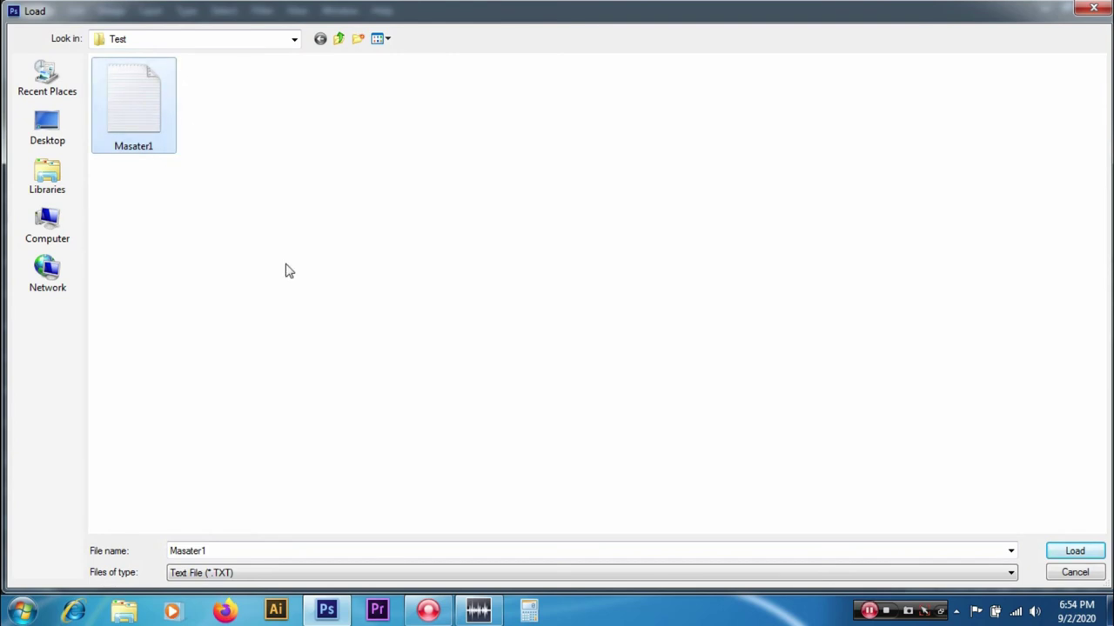
{"action": "left_click", "coordinate": [1076, 551]}
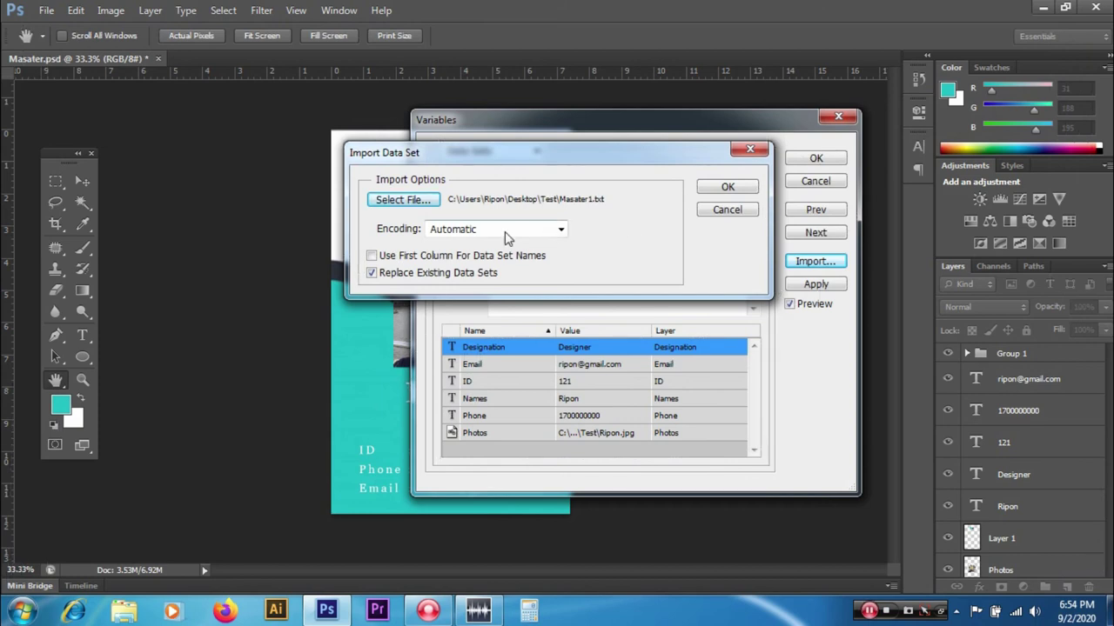
{"action": "left_click", "coordinate": [726, 188]}
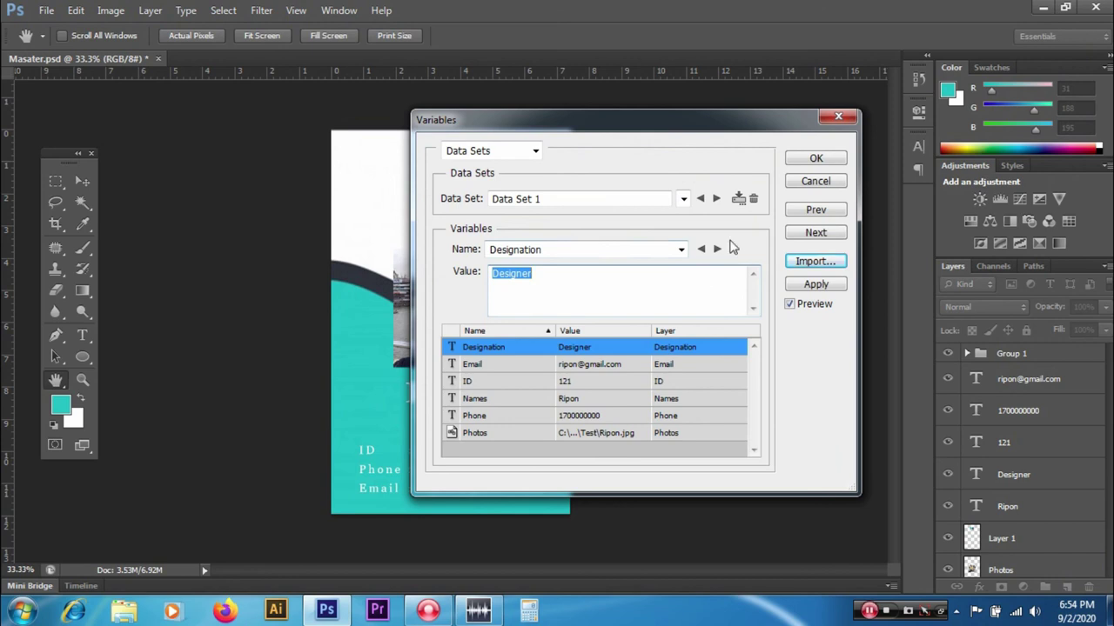
- Preview Data Sets 2 and 1 on the card, then close the Variables dialog
{"action": "left_click", "coordinate": [716, 198]}
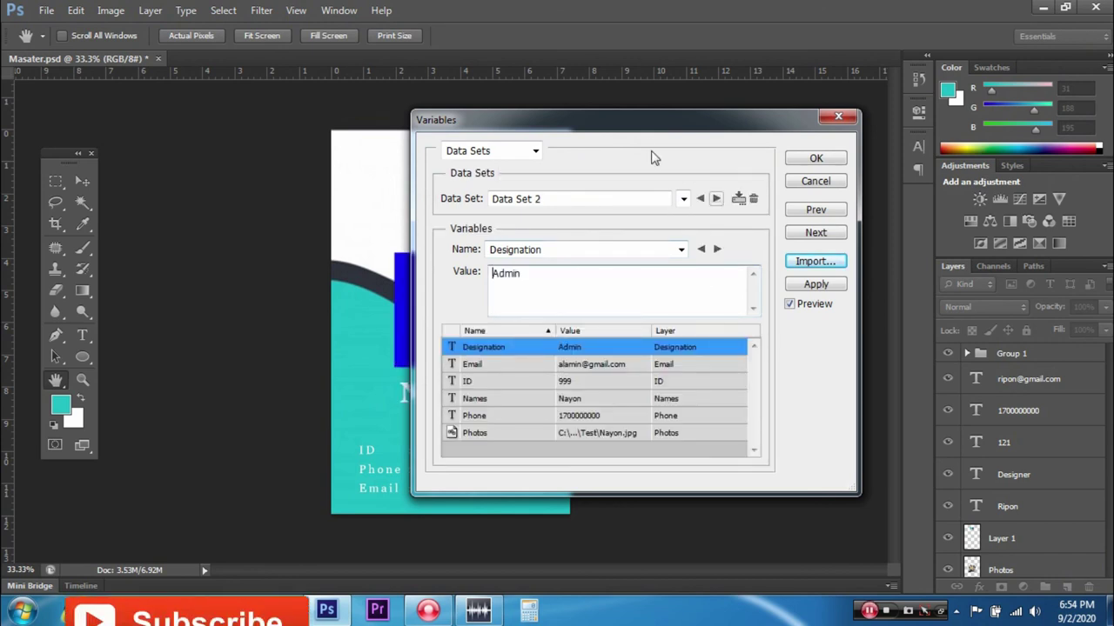
{"action": "left_click_drag", "start_coordinate": [612, 121], "coordinate": [766, 125]}
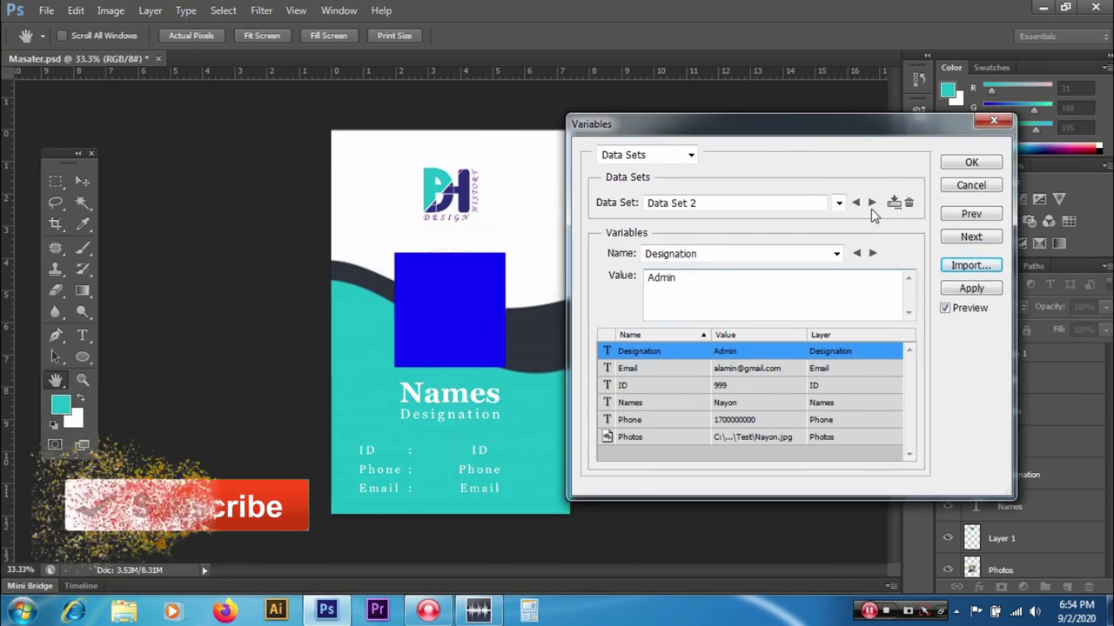
{"action": "left_click", "coordinate": [856, 202]}
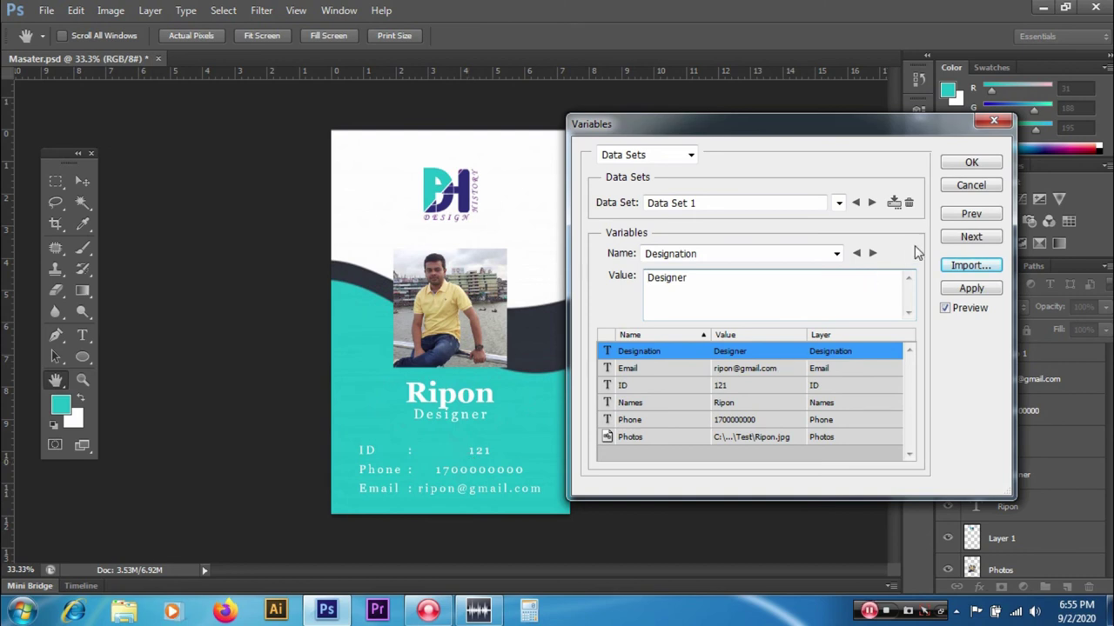
{"action": "left_click", "coordinate": [970, 164]}
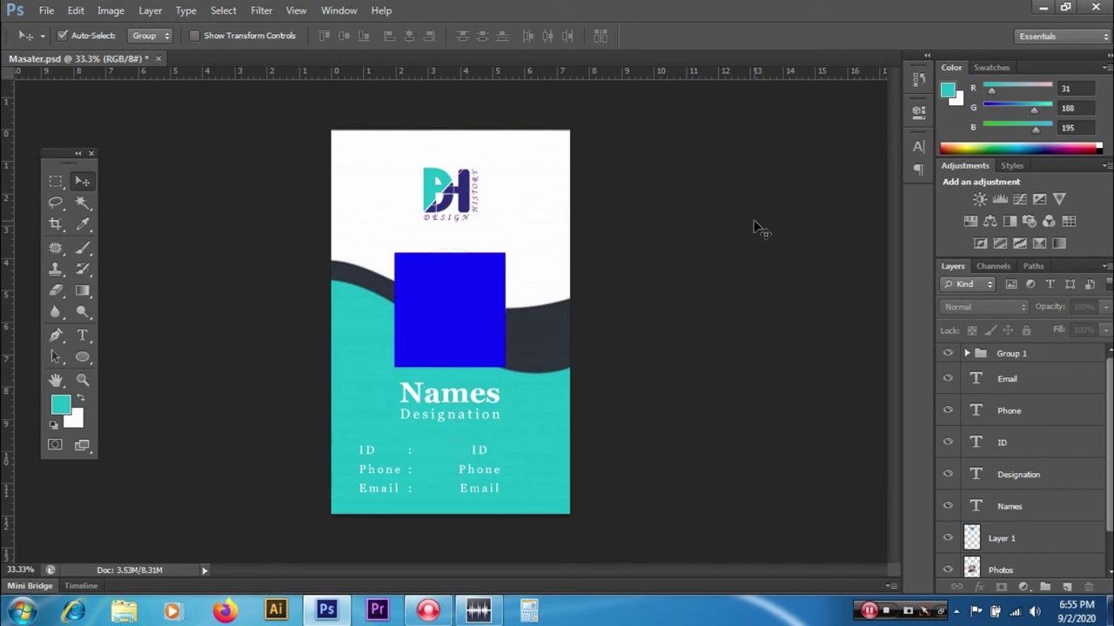
- Start Export Data Sets as Files with a new 'Files' folder inside Test as destination
{"action": "left_click", "coordinate": [46, 10]}
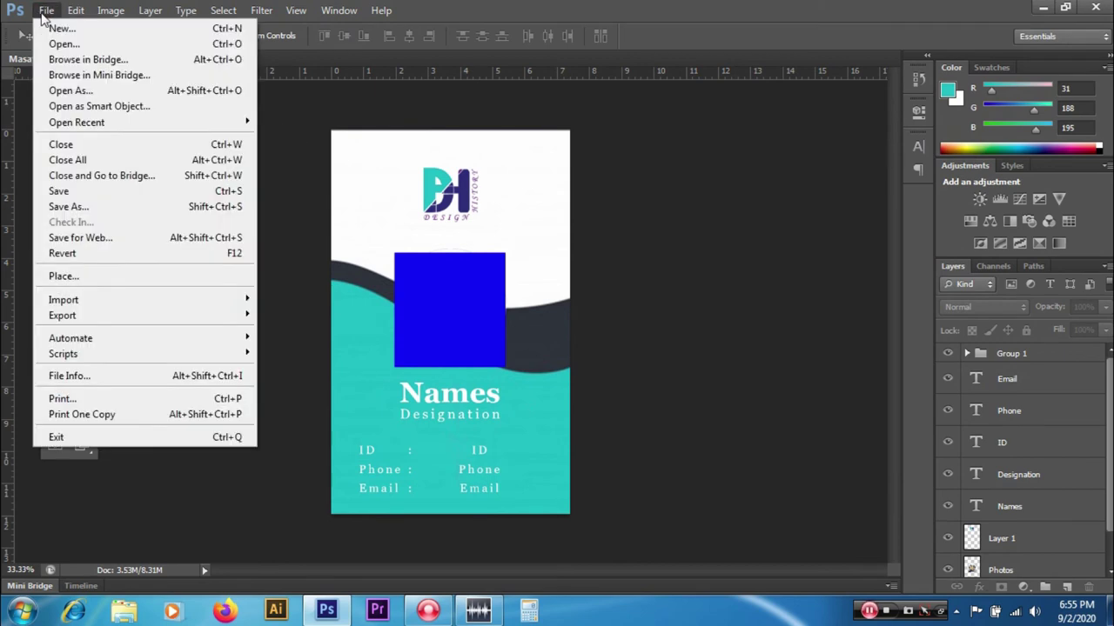
{"action": "mouse_move", "coordinate": [63, 315]}
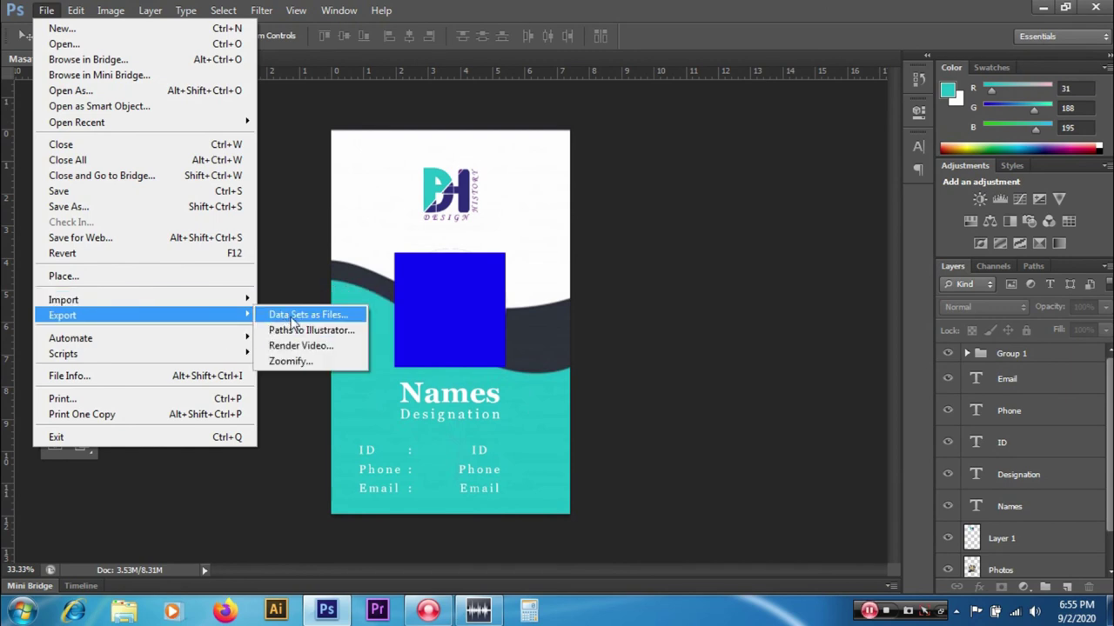
{"action": "left_click", "coordinate": [301, 320]}
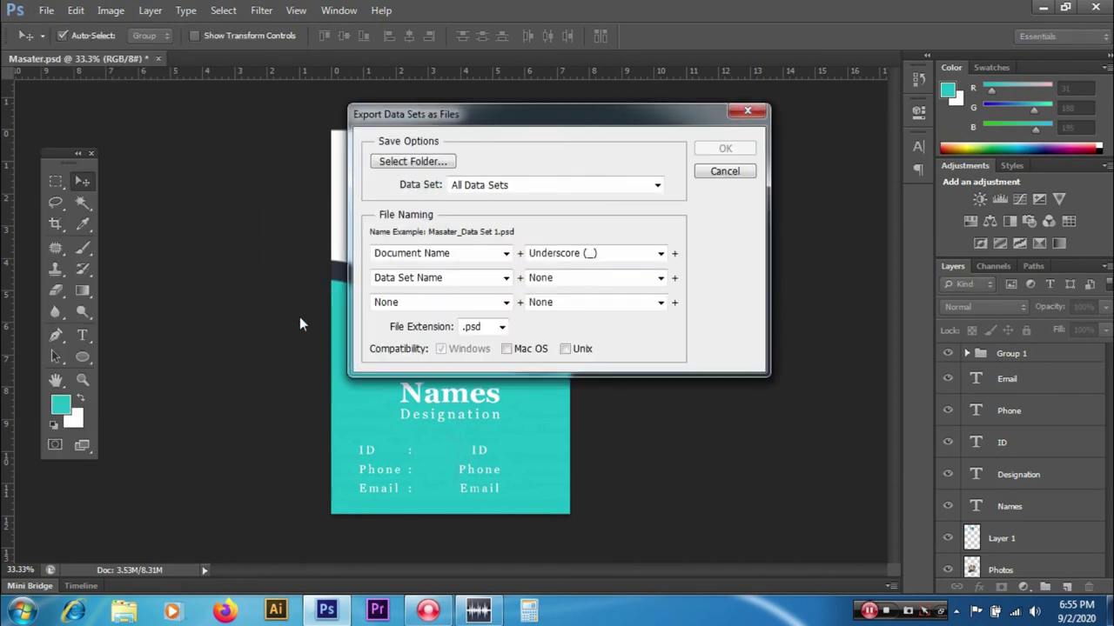
{"action": "left_click", "coordinate": [412, 163]}
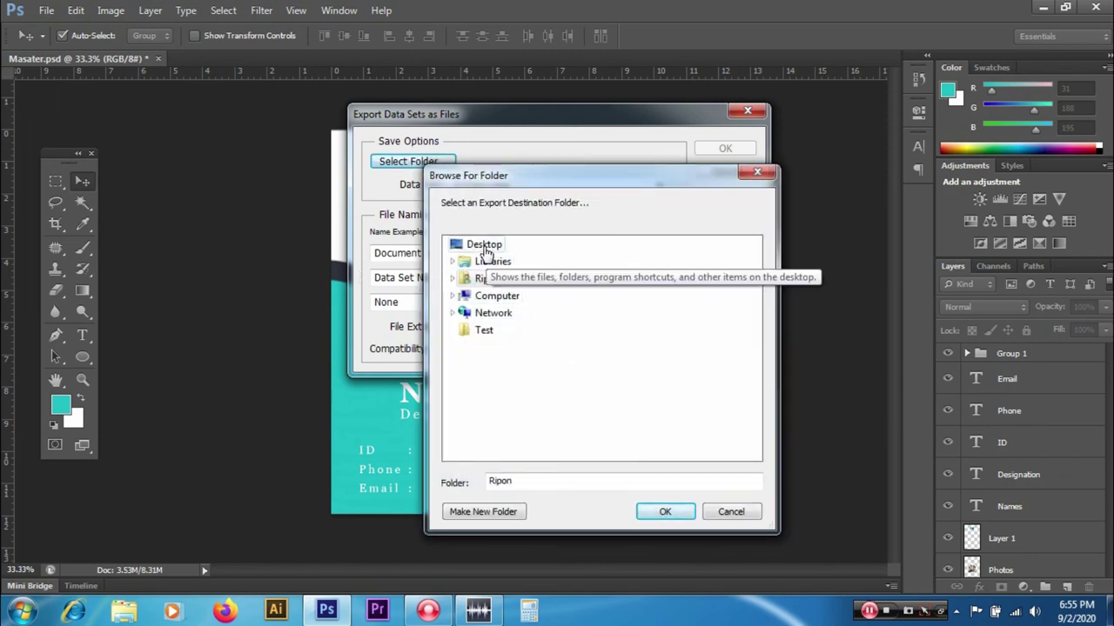
{"action": "left_click", "coordinate": [484, 246]}
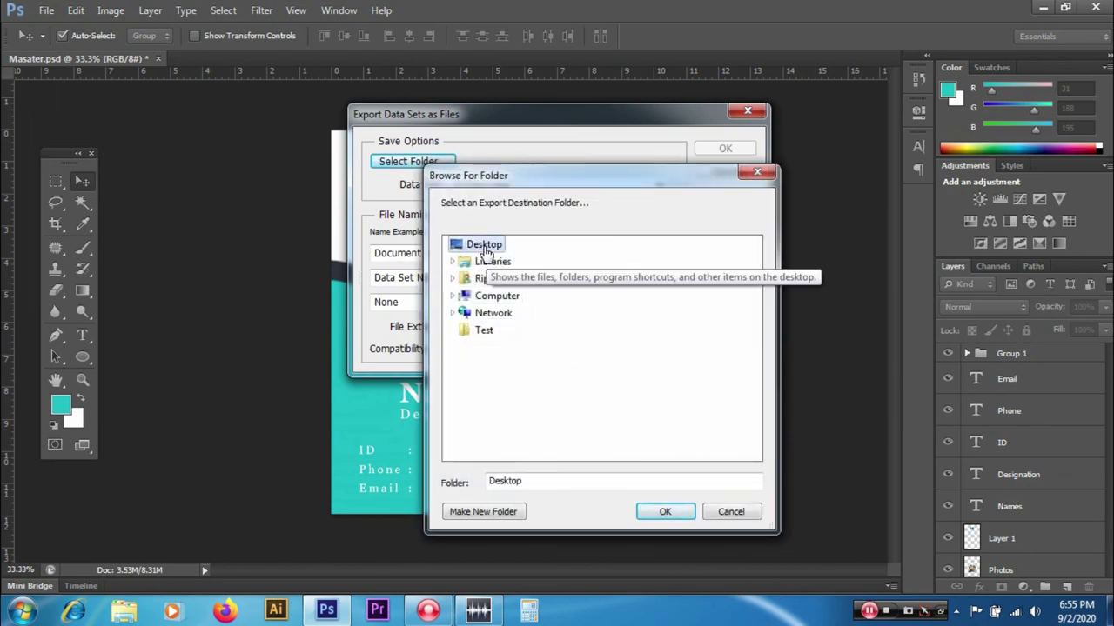
{"action": "left_click", "coordinate": [484, 330]}
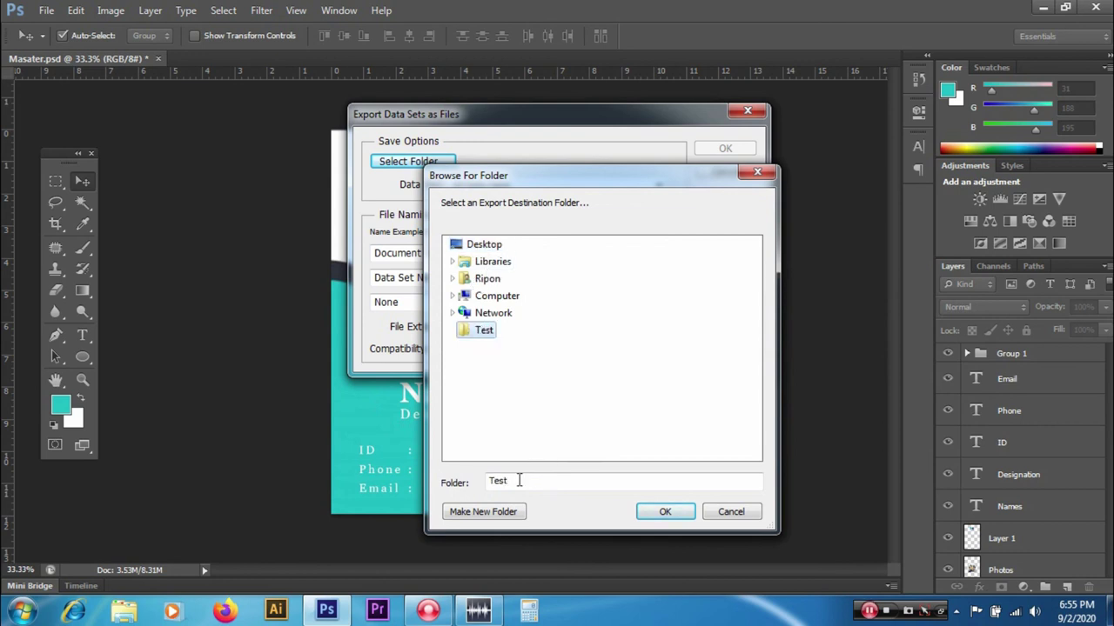
{"action": "left_click", "coordinate": [506, 513]}
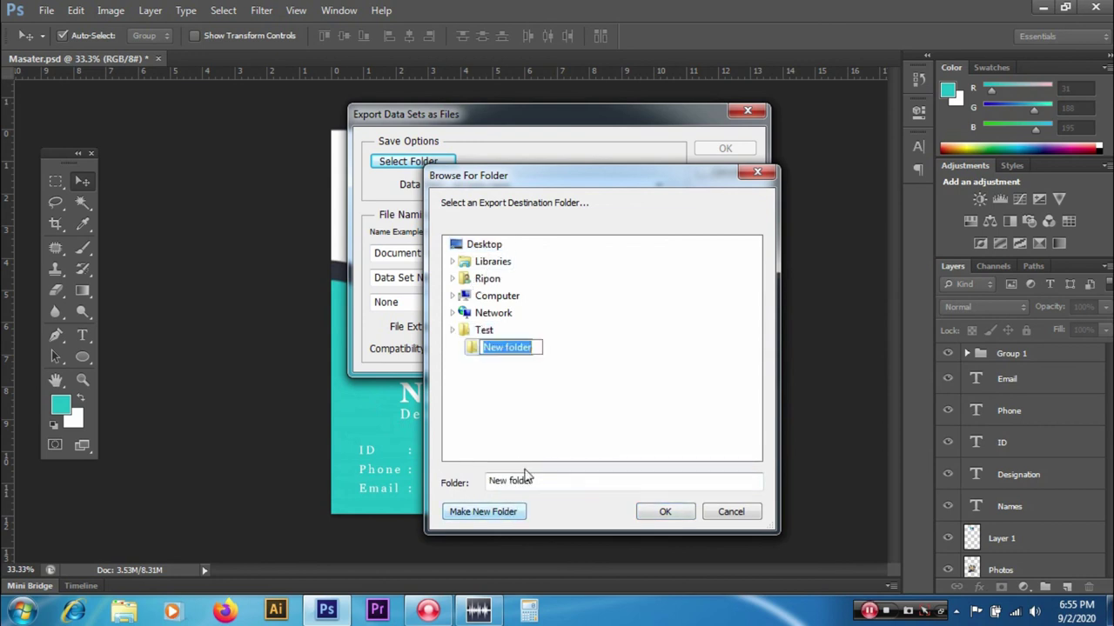
{"action": "type", "text": "Fil"}
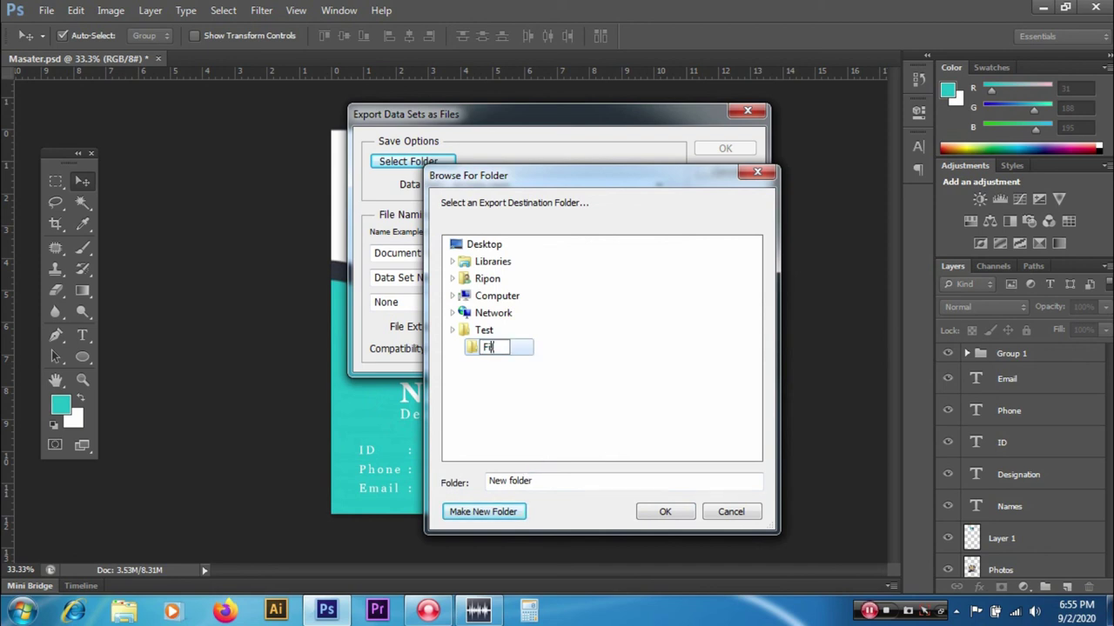
{"action": "type", "text": "es"}
{"action": "key", "text": "Return"}
{"action": "key", "text": "Return"}
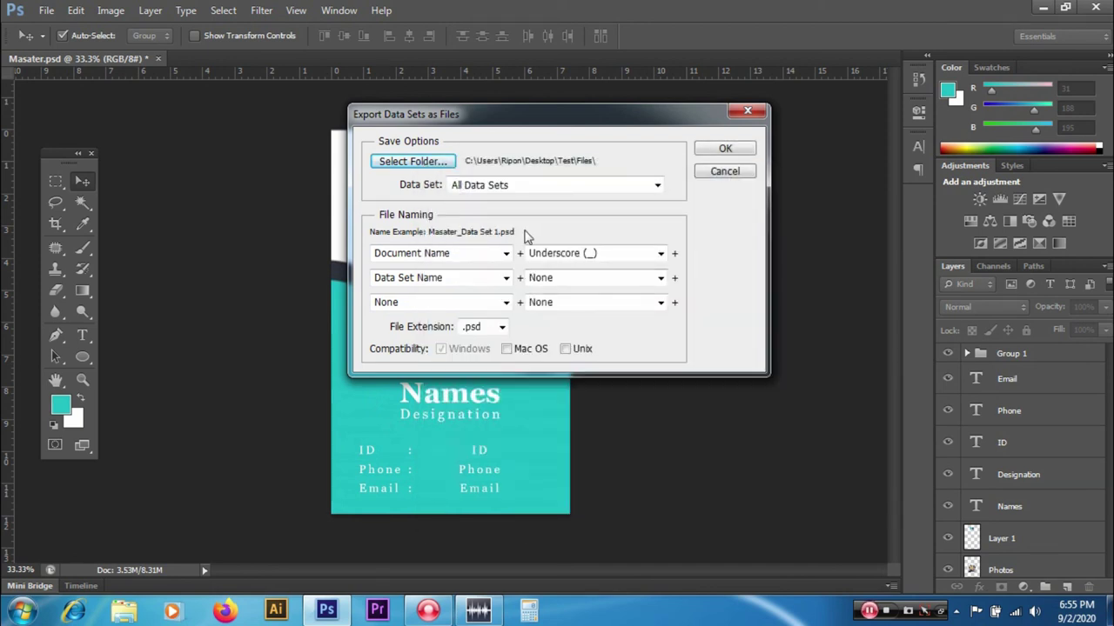
- Choose All Data Sets and run the export
{"action": "left_click", "coordinate": [527, 186]}
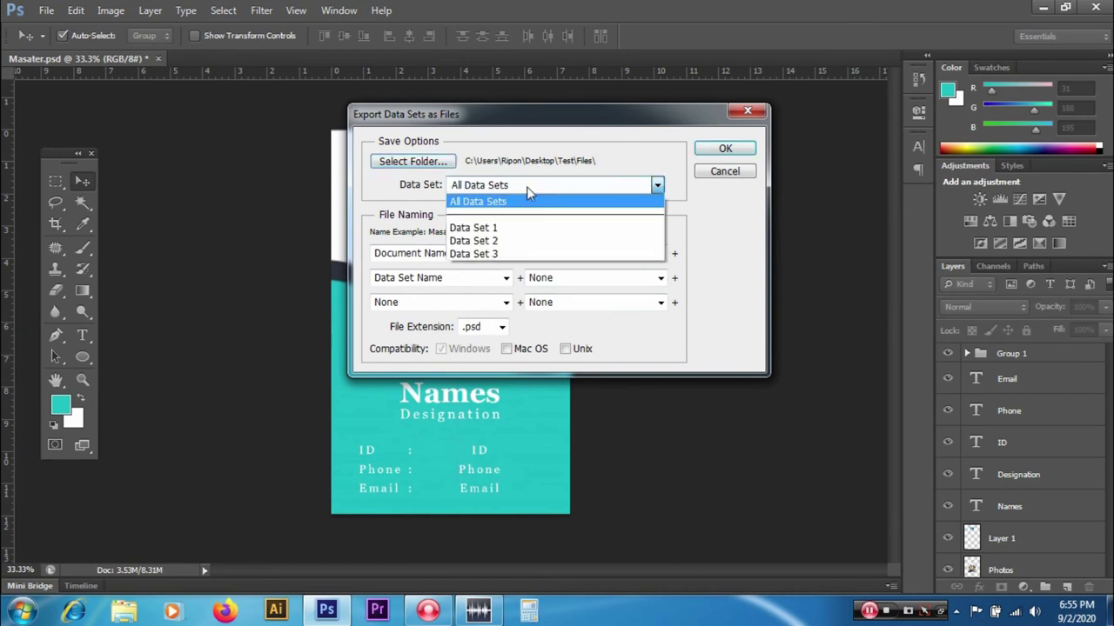
{"action": "left_click", "coordinate": [513, 229]}
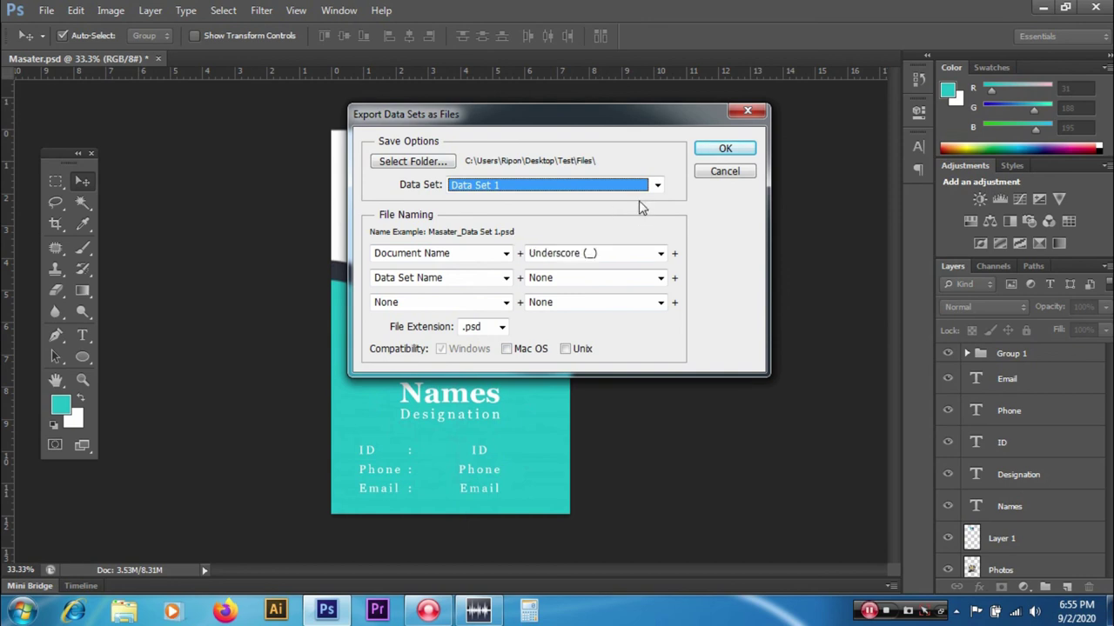
{"action": "left_click", "coordinate": [656, 186]}
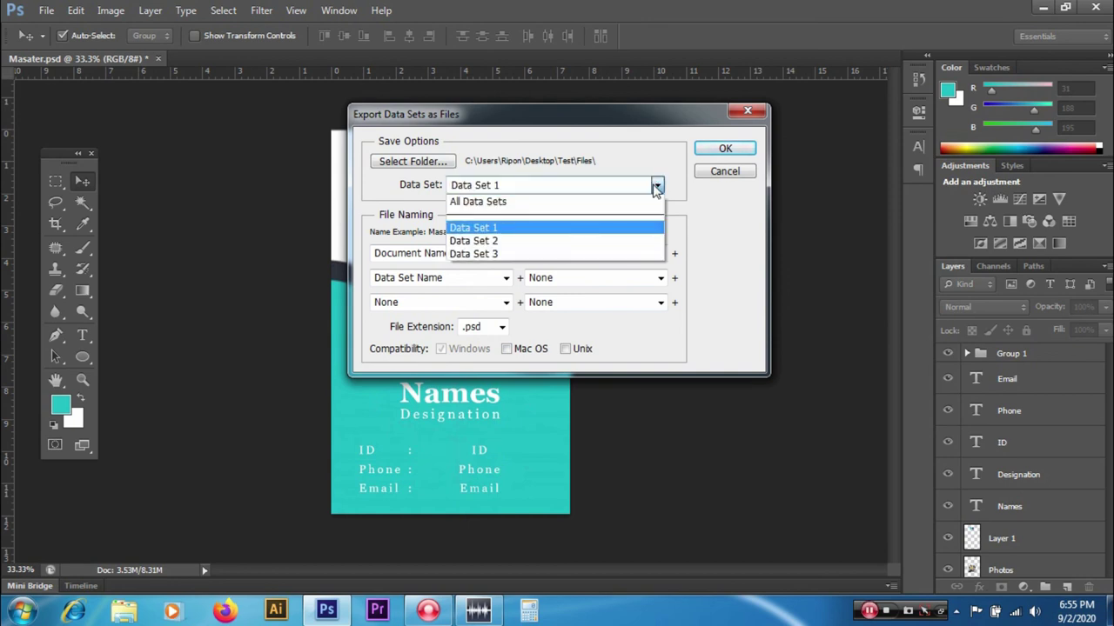
{"action": "left_click", "coordinate": [546, 203]}
{"action": "left_click", "coordinate": [733, 150]}
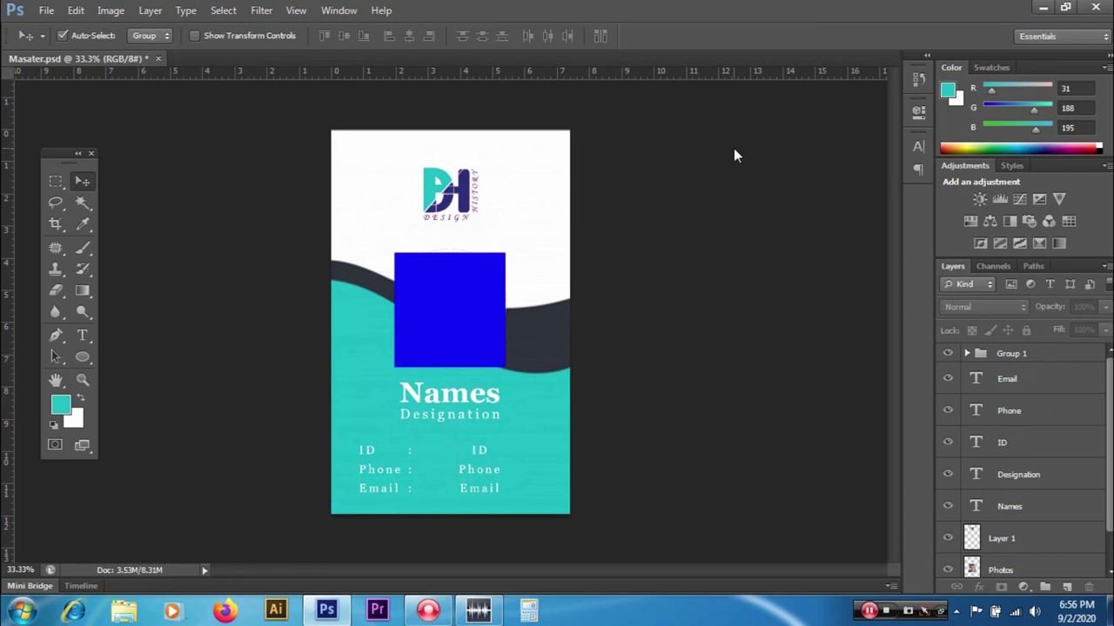
- Check the Test > Files folder in Explorer holds the three exported PSDs, then return to Photoshop
{"action": "left_click", "coordinate": [1043, 7]}
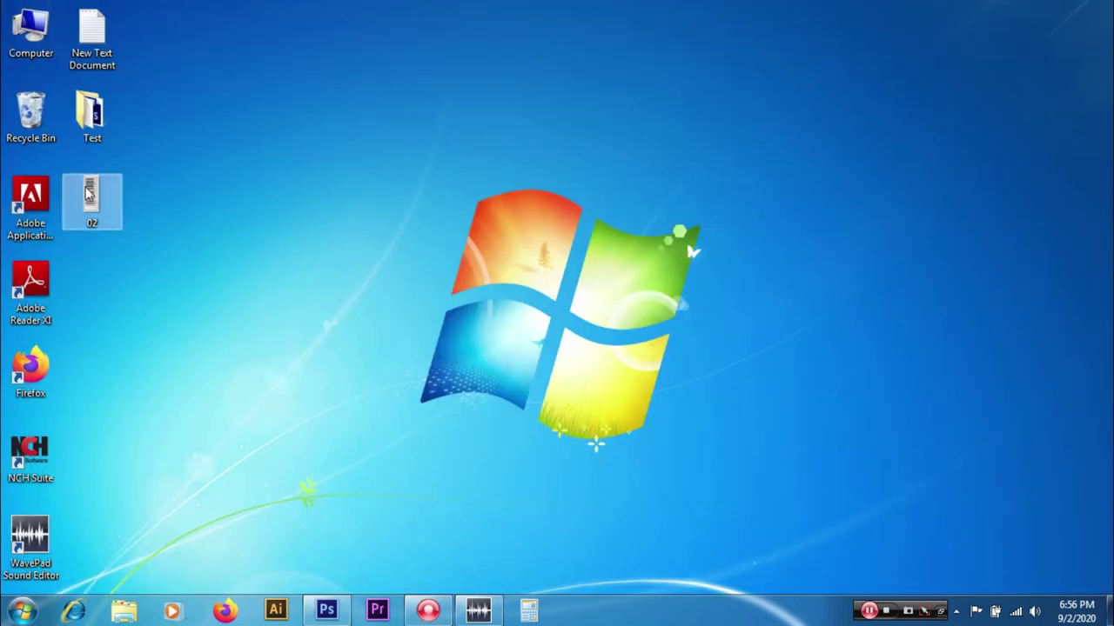
{"action": "double_click", "coordinate": [81, 129]}
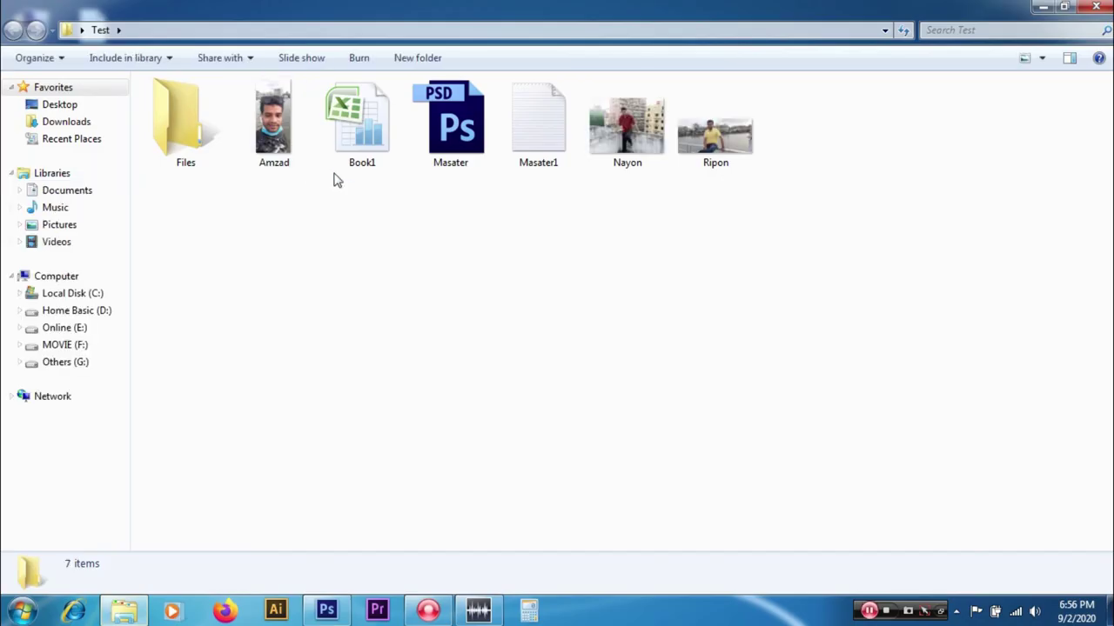
{"action": "left_click", "coordinate": [202, 148]}
{"action": "double_click", "coordinate": [201, 146]}
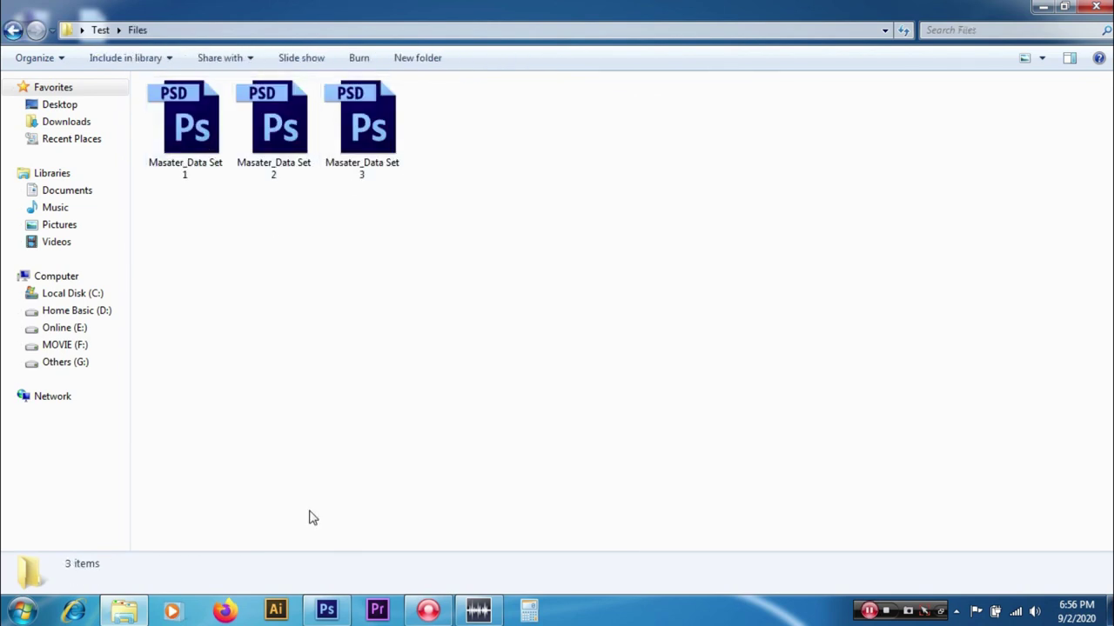
{"action": "left_click", "coordinate": [327, 610]}
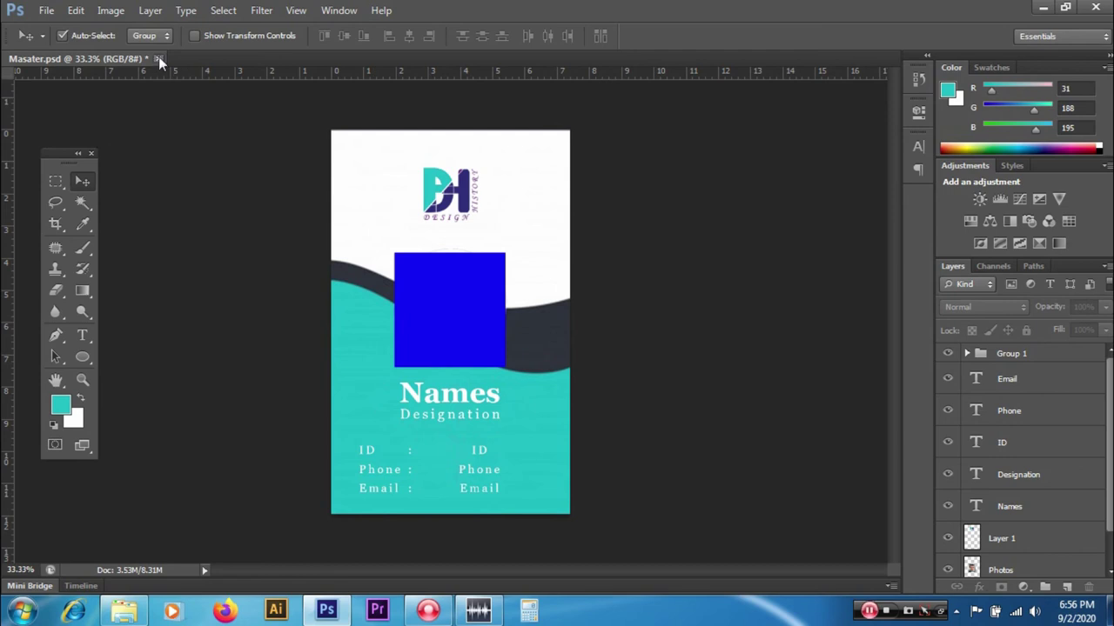
- Close Masater.psd without saving and open the three Masater_Data Set PSDs from the Files folder
{"action": "left_click", "coordinate": [158, 59]}
{"action": "left_click", "coordinate": [589, 239]}
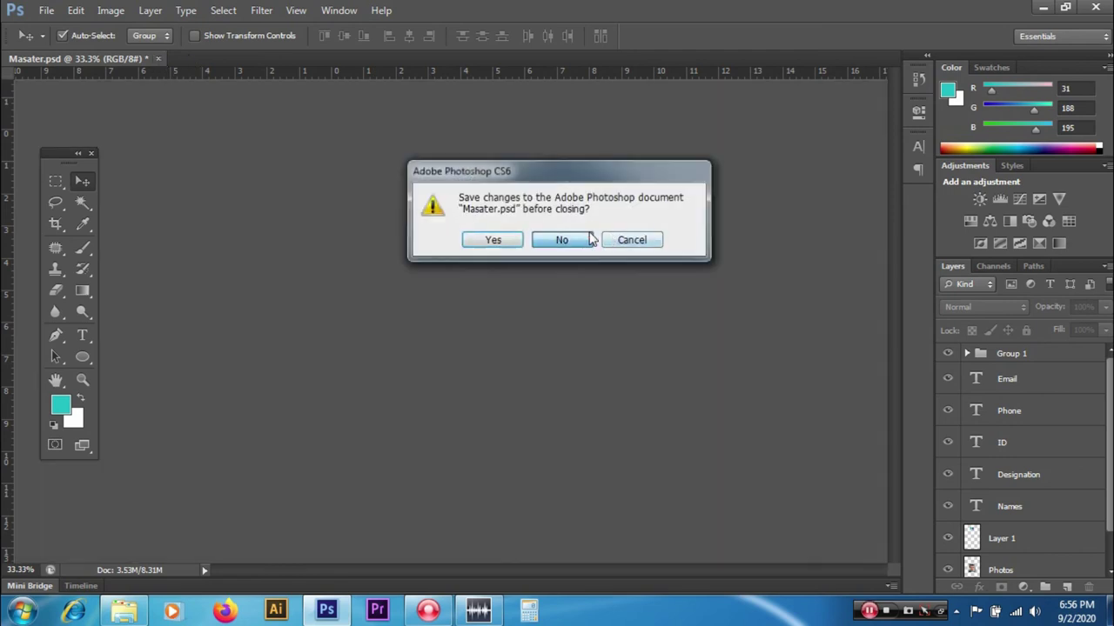
{"action": "key", "text": "ctrl+o"}
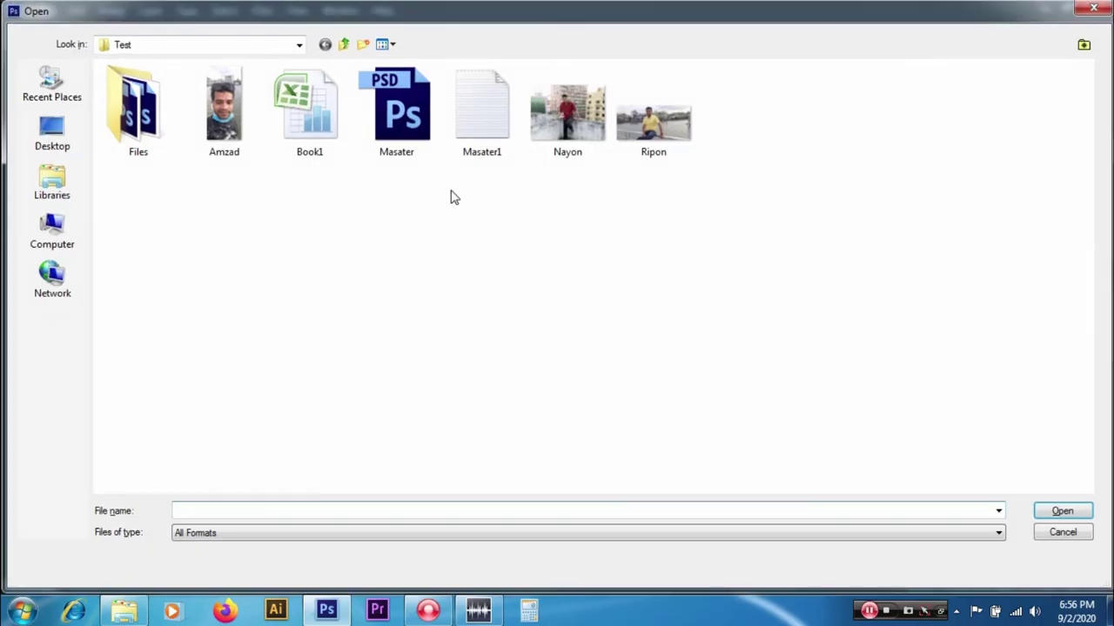
{"action": "double_click", "coordinate": [107, 98]}
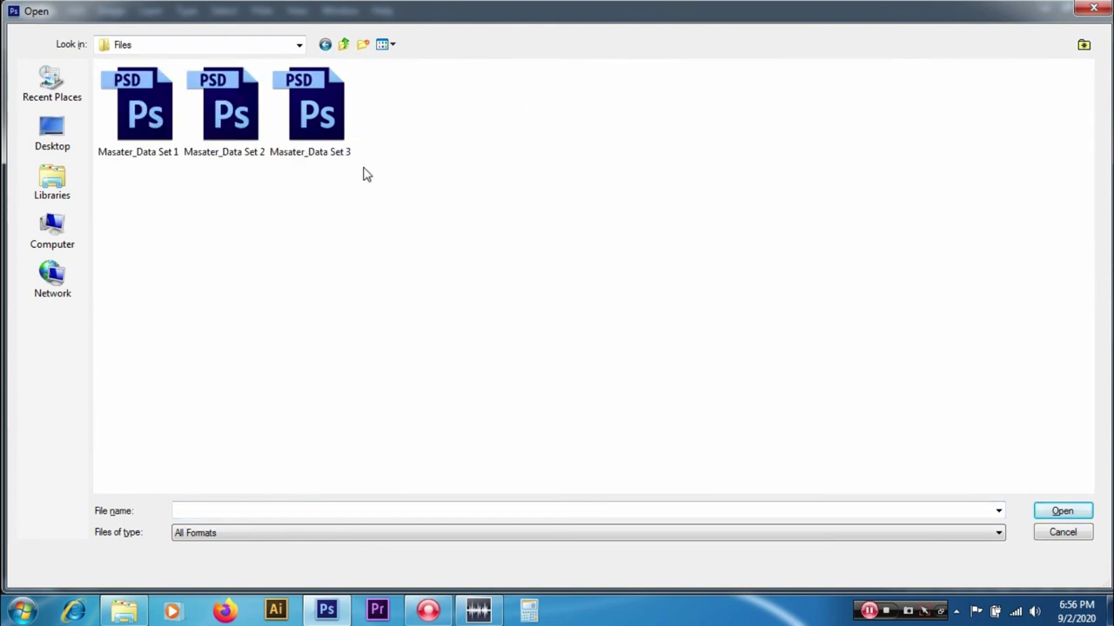
{"action": "left_click_drag", "start_coordinate": [362, 172], "coordinate": [95, 94]}
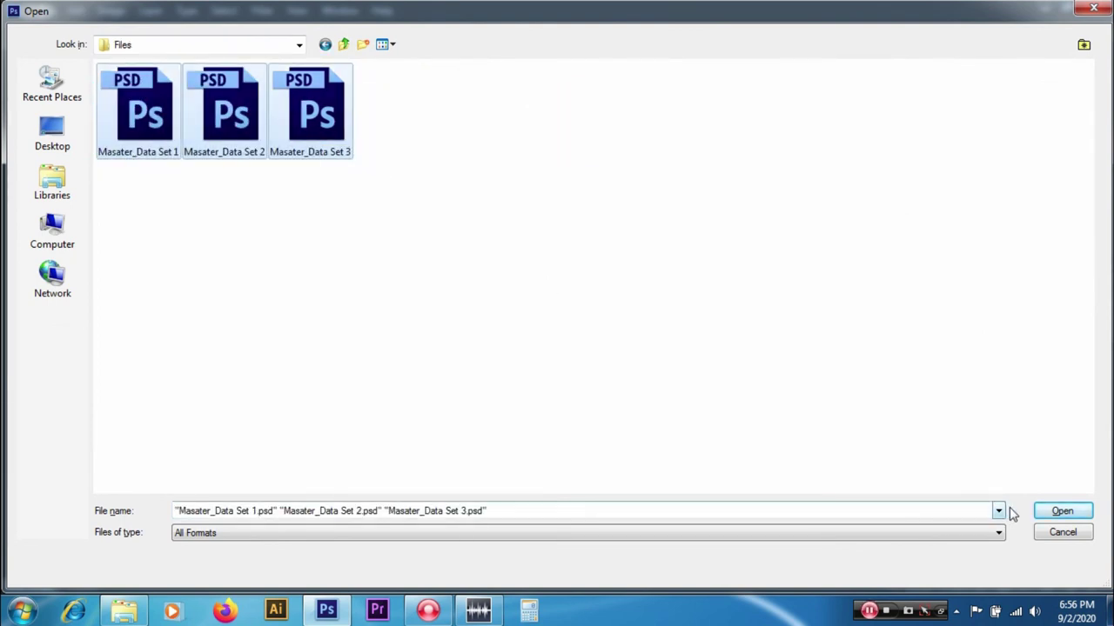
{"action": "left_click", "coordinate": [1053, 512]}
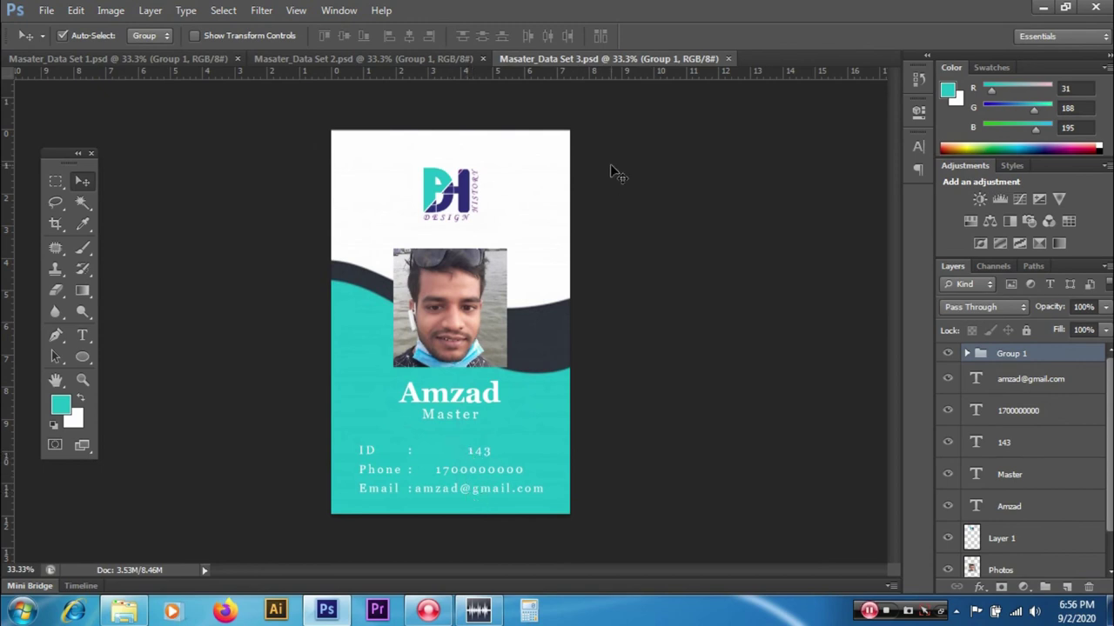
- Inspect the Data Set 2 and Data Set 1 cards, then close all three exported documents
{"action": "left_click", "coordinate": [454, 59]}
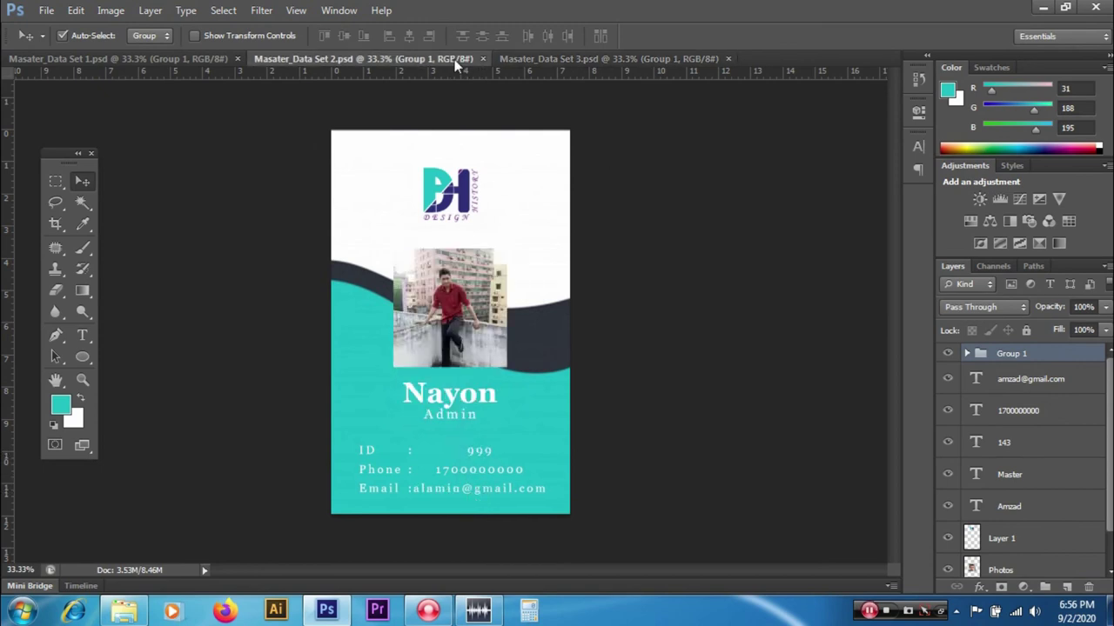
{"action": "left_click", "coordinate": [192, 58]}
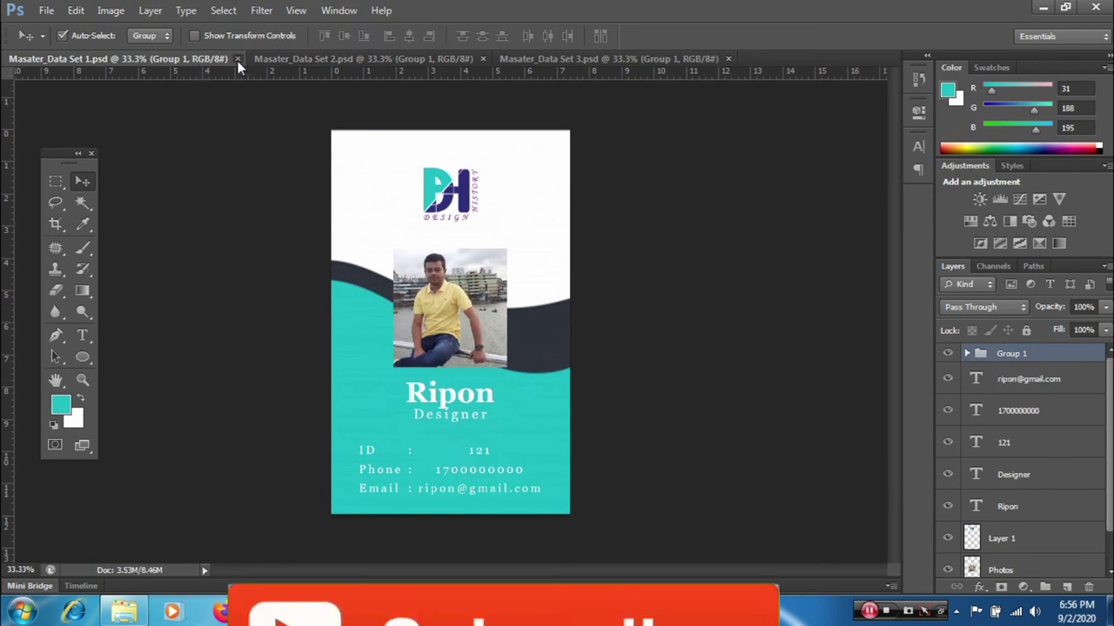
{"action": "left_click", "coordinate": [236, 59]}
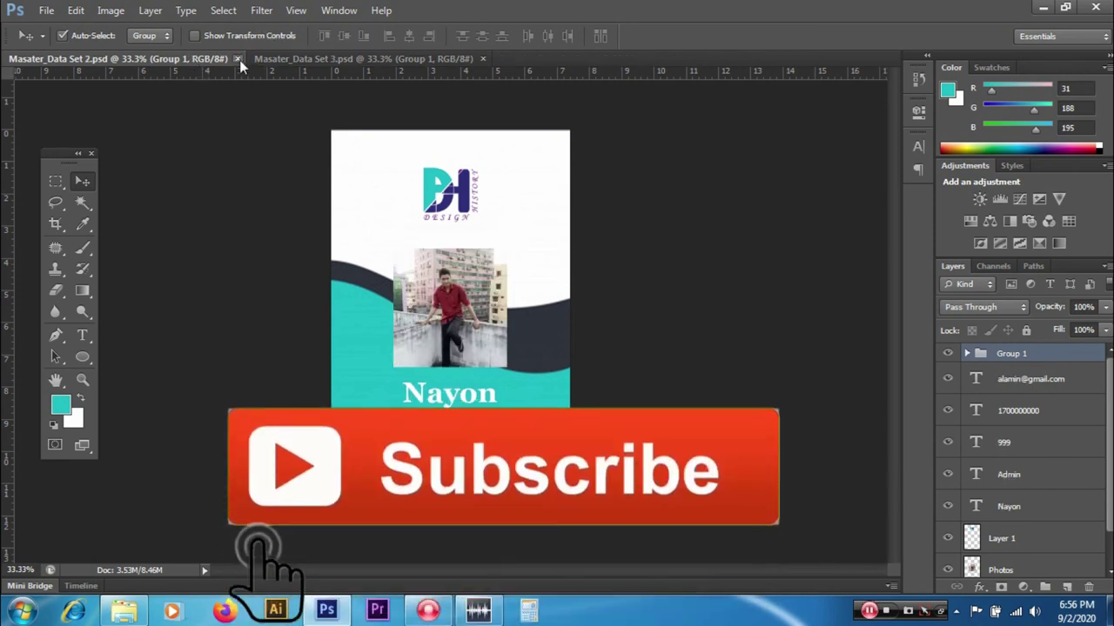
{"action": "left_click", "coordinate": [237, 59]}
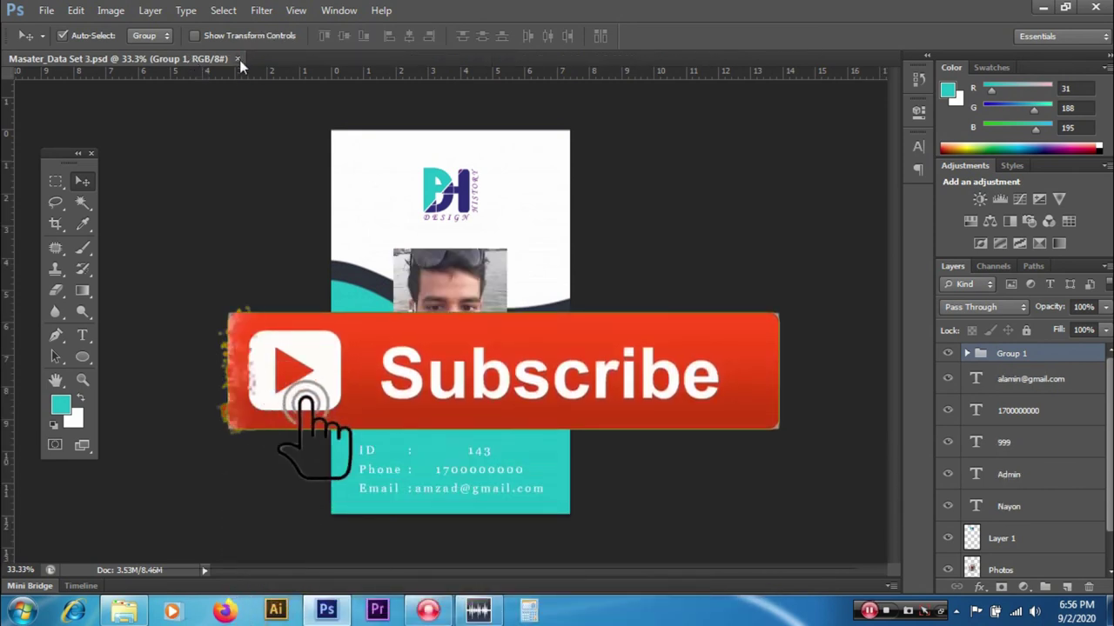
{"action": "left_click", "coordinate": [239, 59]}
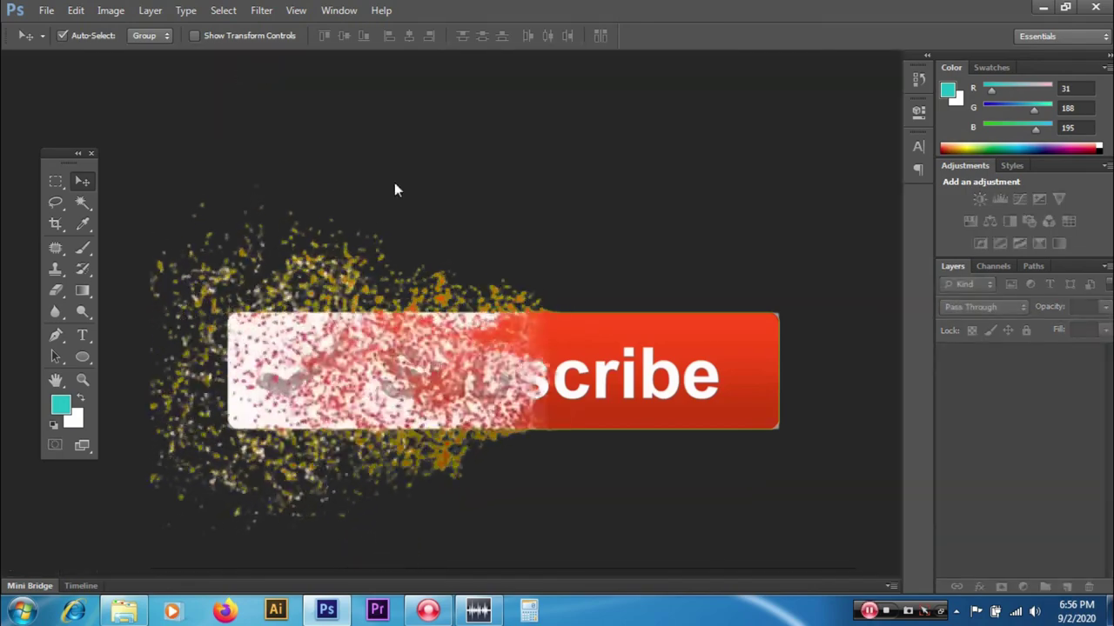